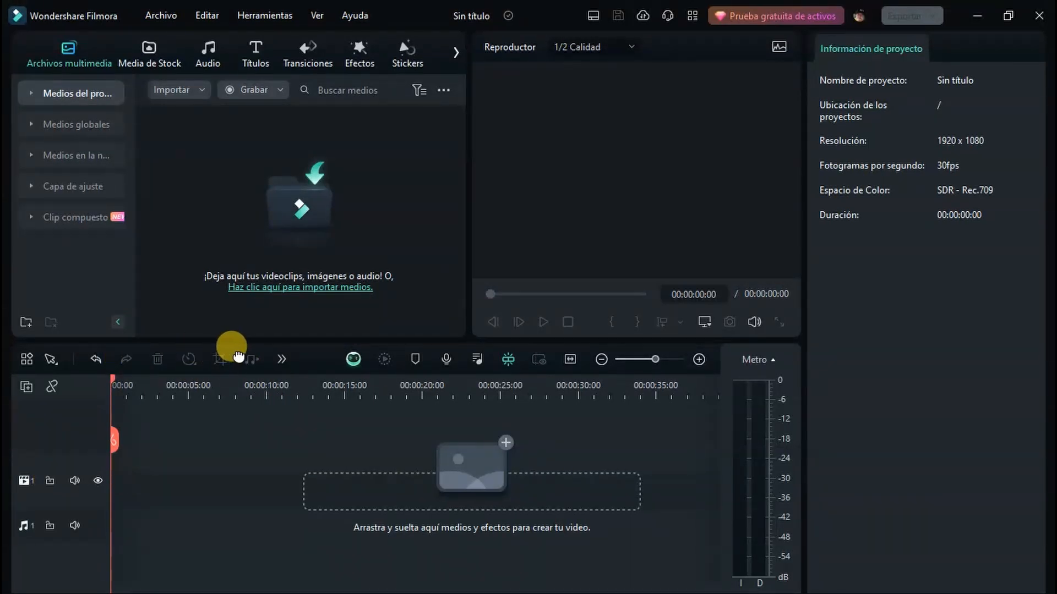
left_click(282, 360)
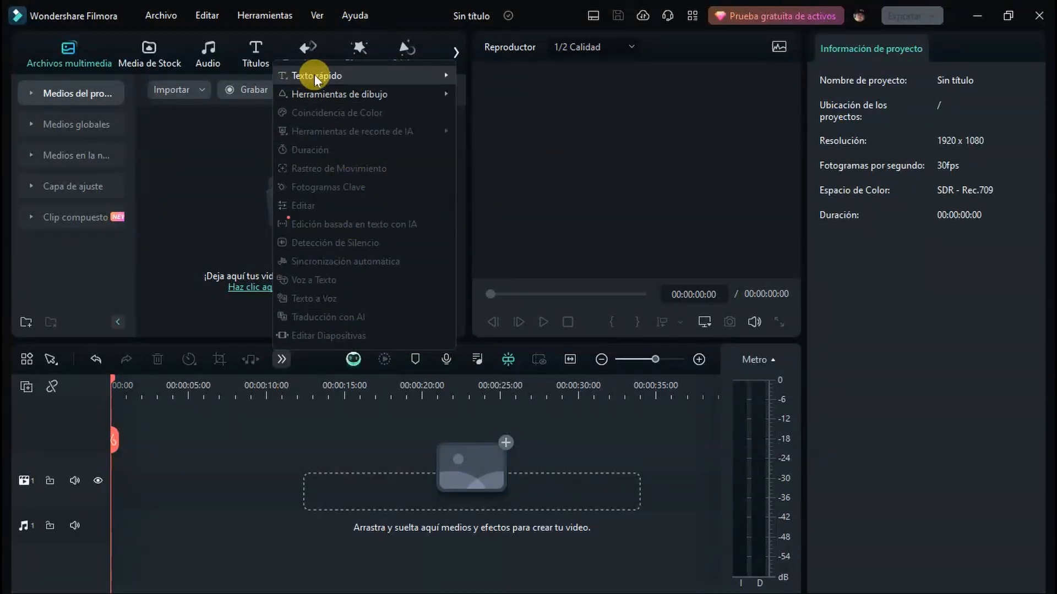
mouse_move(341, 99)
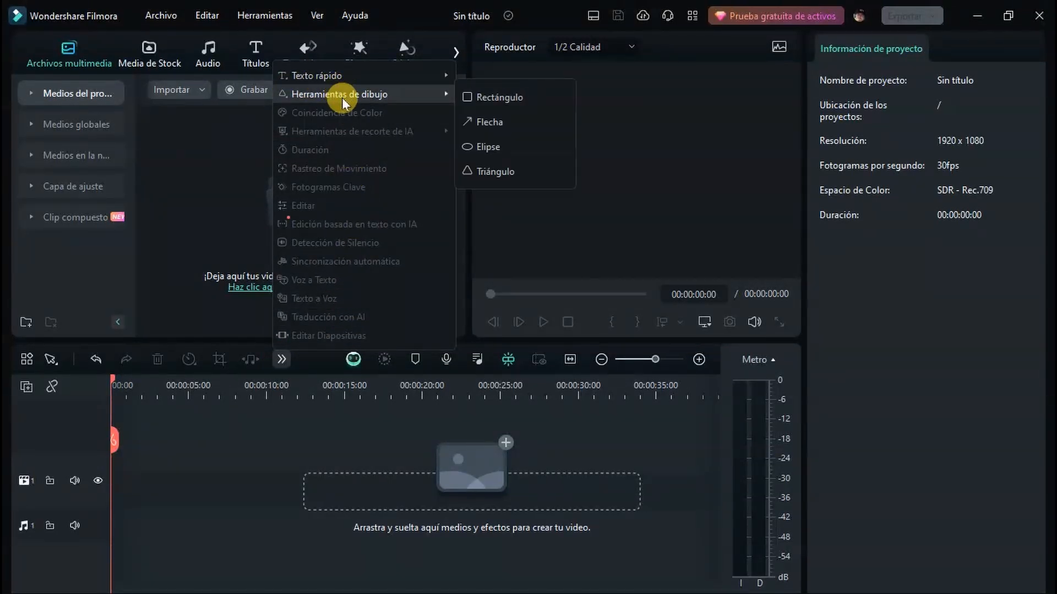
left_click(480, 104)
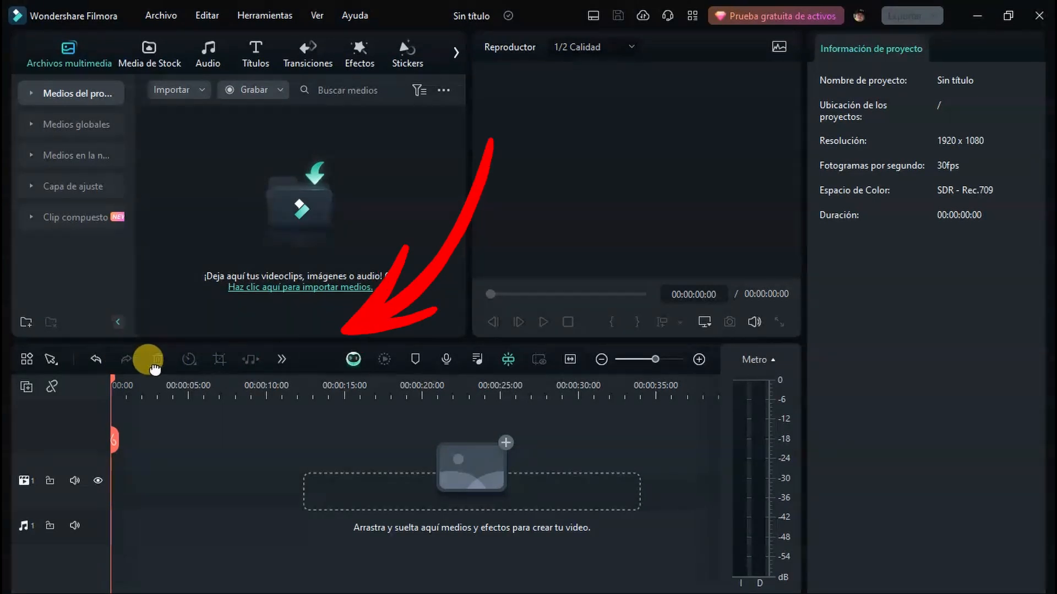
Draw a triangle about 43% by 67% in scale on the preview canvas and extend its timeline clip to about 00:00:13:26
left_click(282, 360)
mouse_move(385, 94)
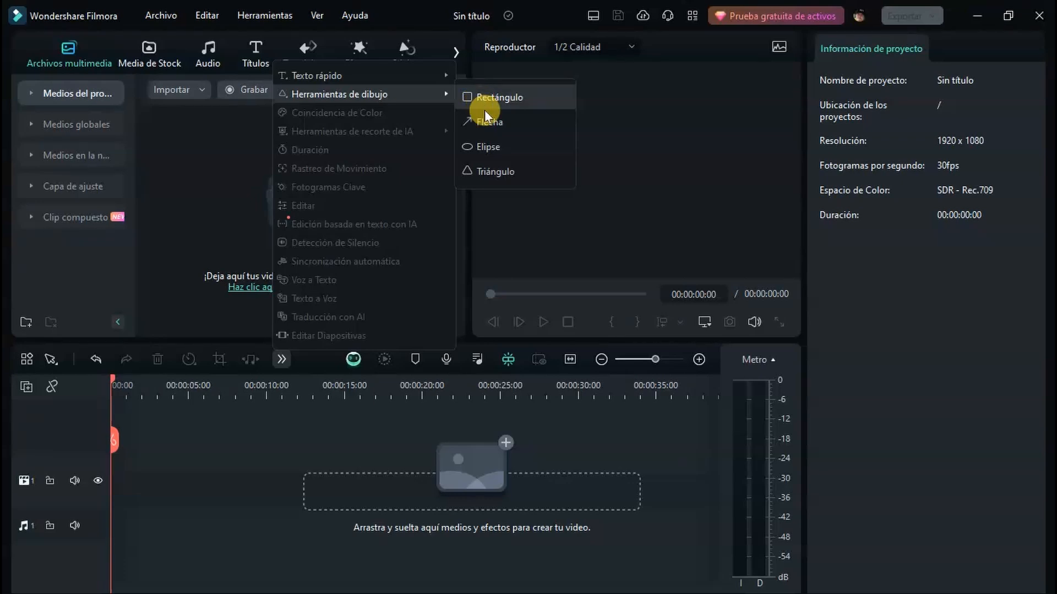
left_click(492, 175)
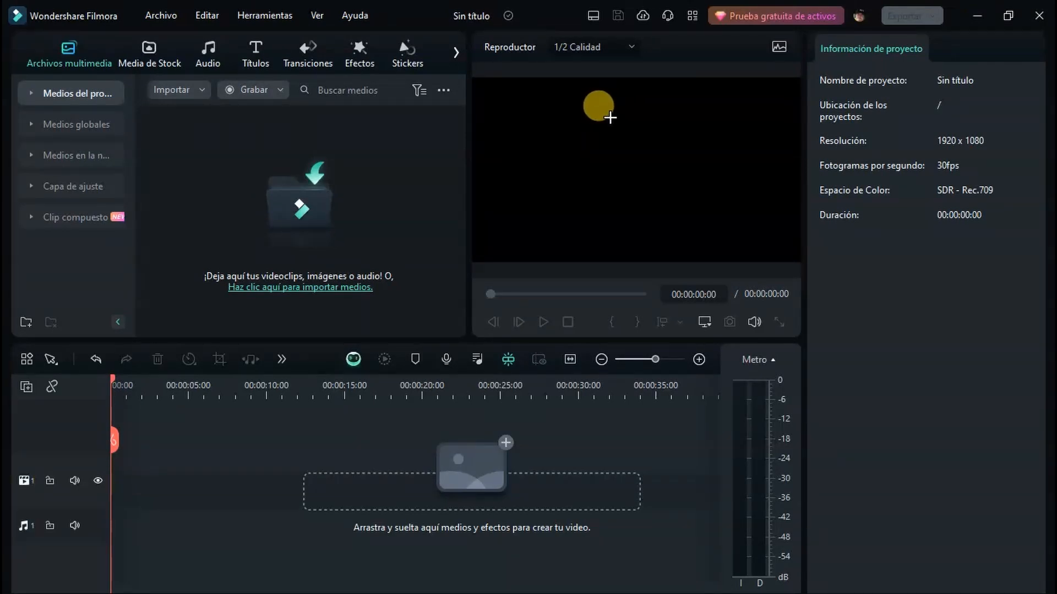
mouse_move(578, 112)
left_mouse_down()
mouse_move(591, 237)
mouse_move(721, 238)
left_mouse_up()
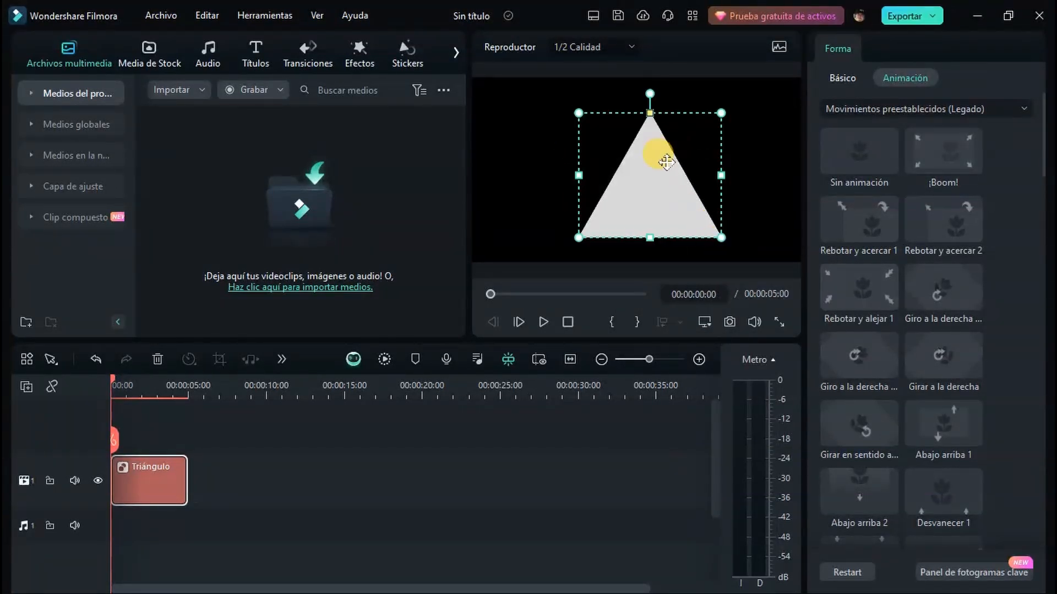
left_click_drag(186, 480, 323, 480)
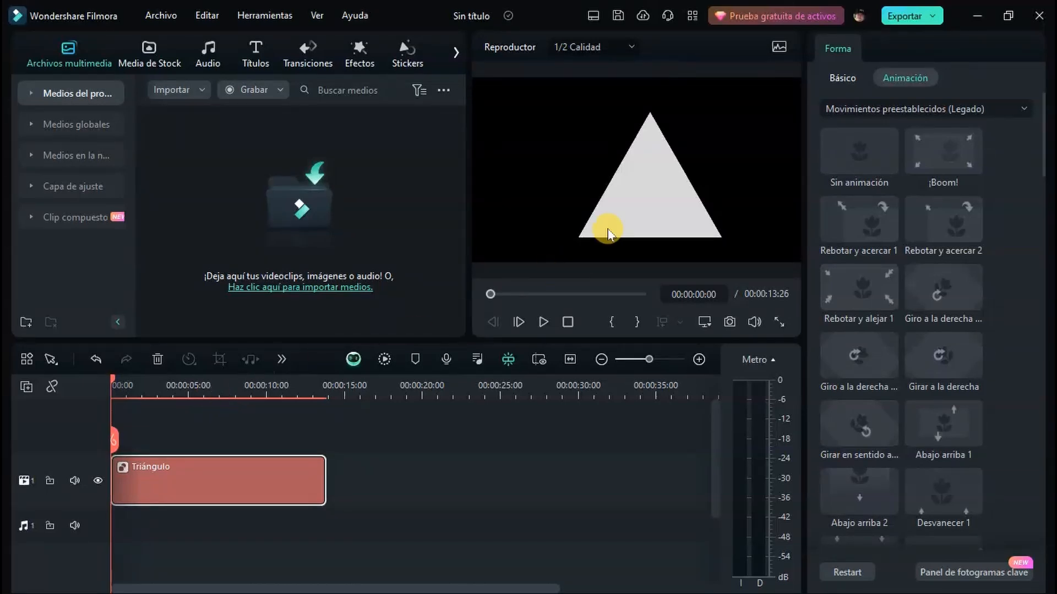
Set the triangle's X position to 41,06 px and its Y scale to 52,35%
left_click(843, 82)
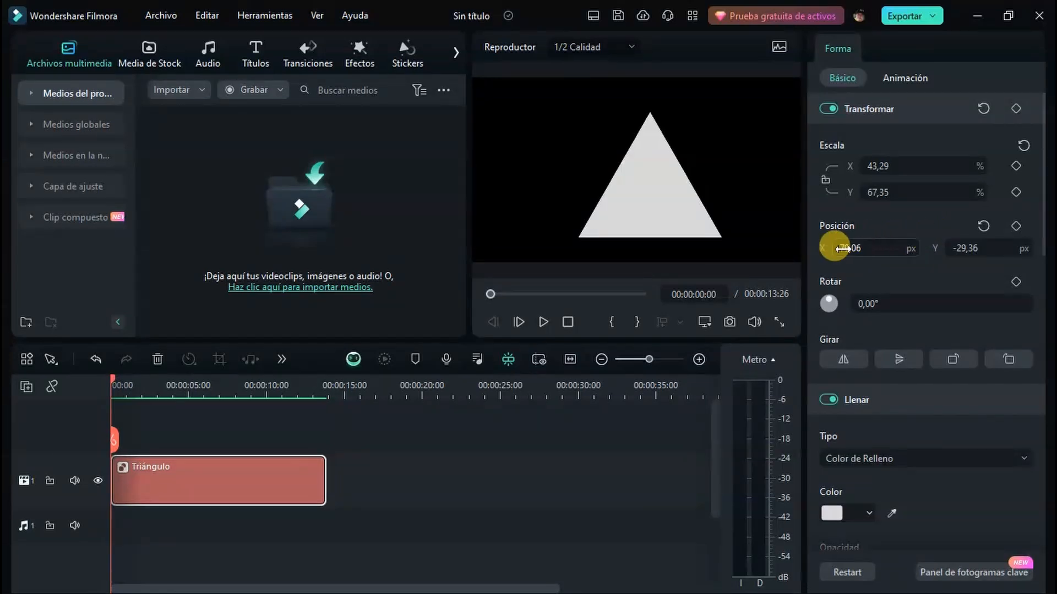
mouse_move(845, 248)
left_mouse_down()
mouse_move(857, 248)
mouse_move(823, 248)
left_mouse_up()
mouse_move(884, 192)
left_mouse_down()
mouse_move(897, 192)
mouse_move(880, 192)
left_mouse_up()
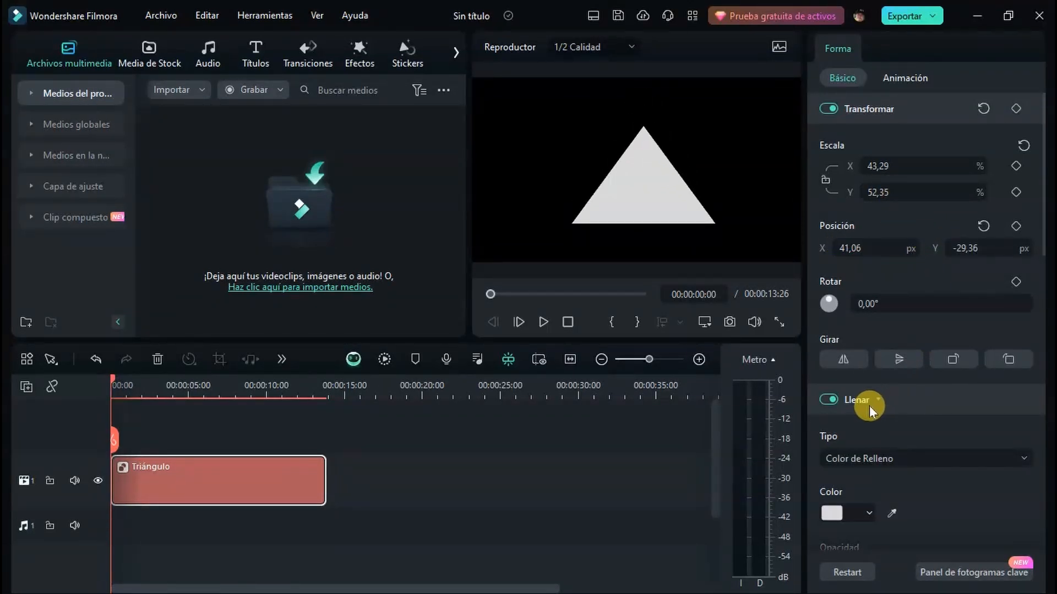
Fill the triangle with a solid magenta colour using the Color de Relleno fill type
scroll(930, 380, "down", 5)
left_click(961, 227)
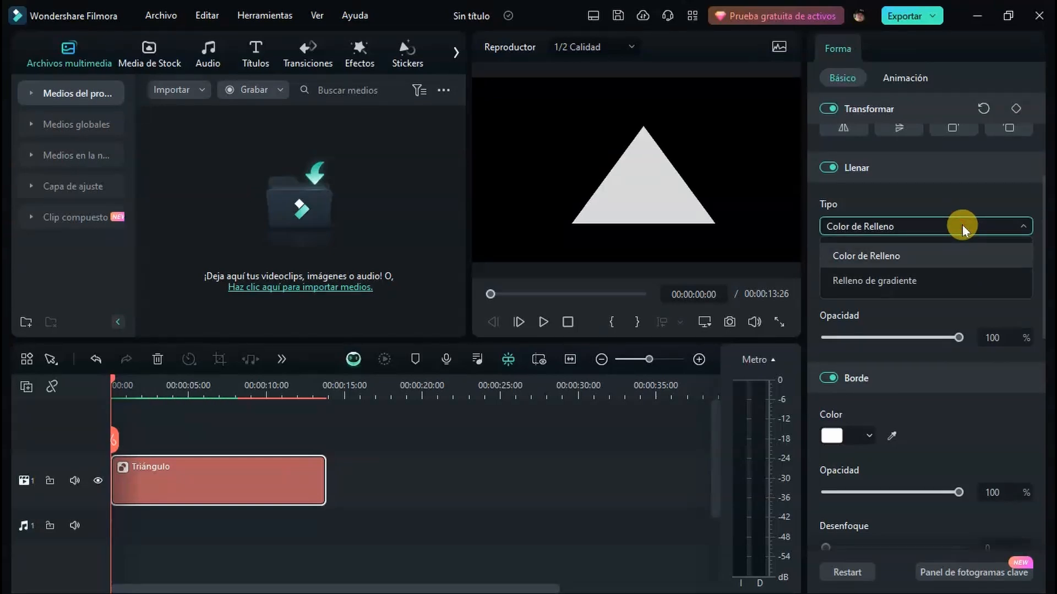
left_click(866, 256)
left_click(831, 280)
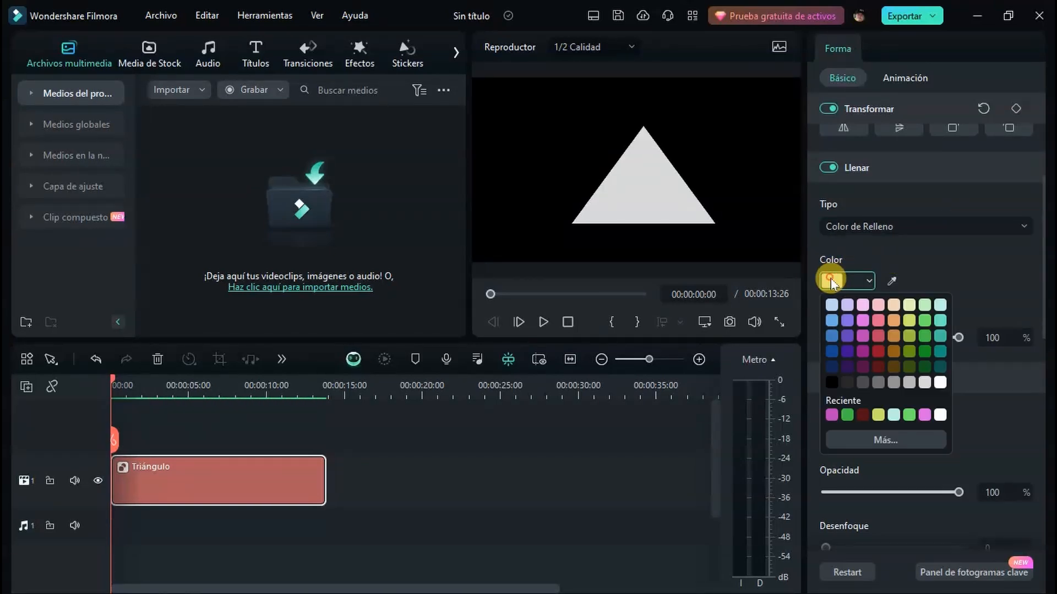
left_click(865, 337)
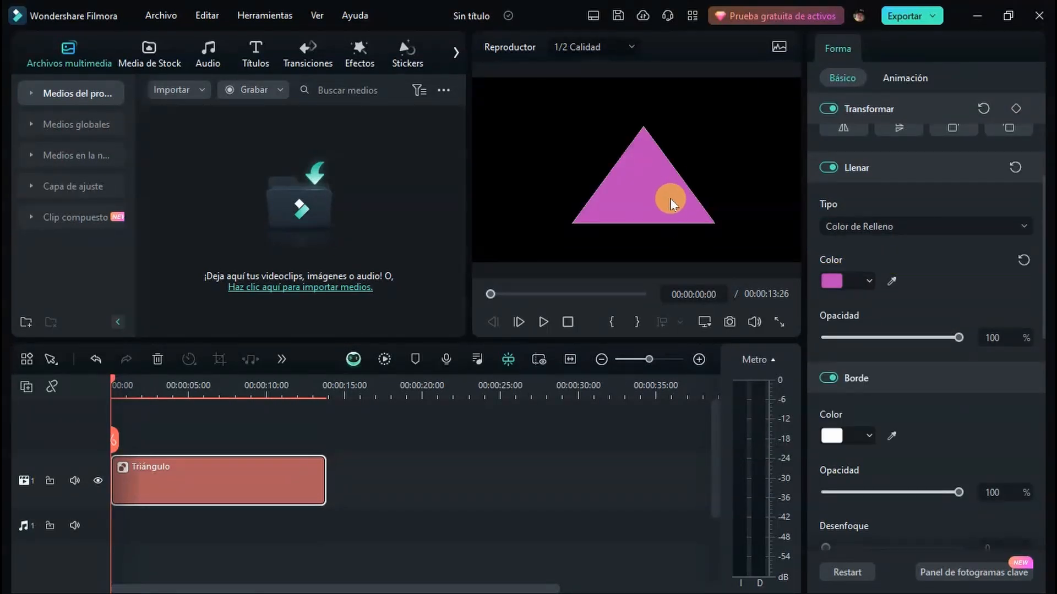
Give the triangle a gradient fill from violet to dark red at an angle of 193°
left_click(903, 228)
left_click(878, 279)
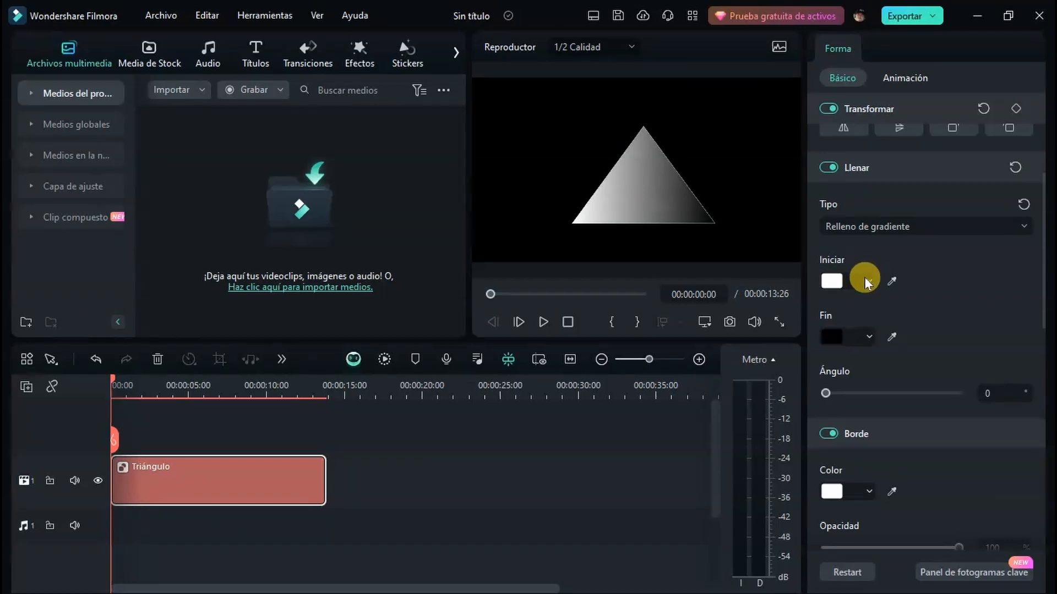
left_click(831, 281)
left_click(854, 300)
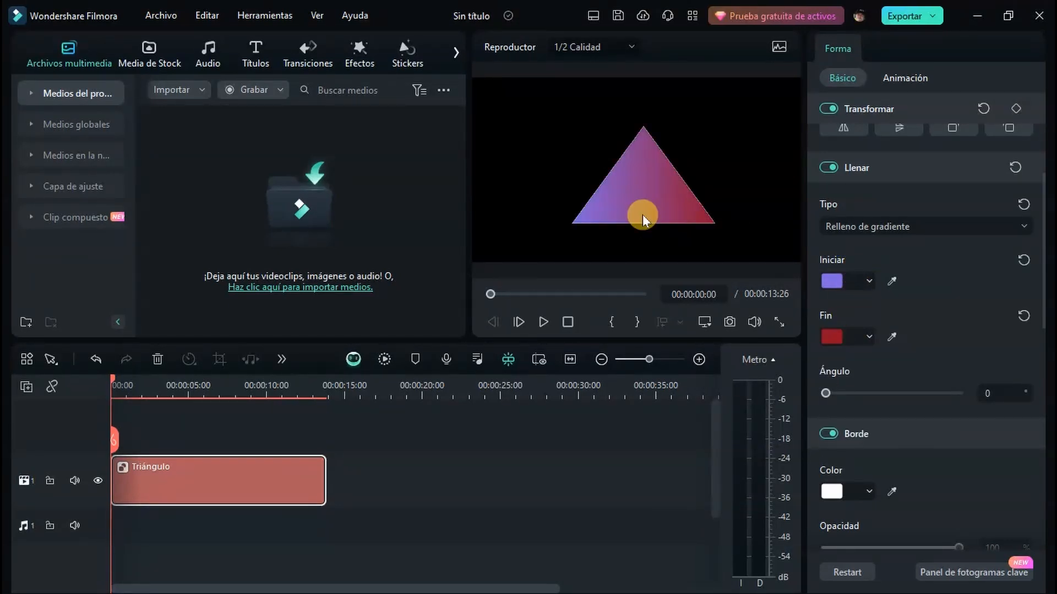
left_click_drag(825, 393, 896, 393)
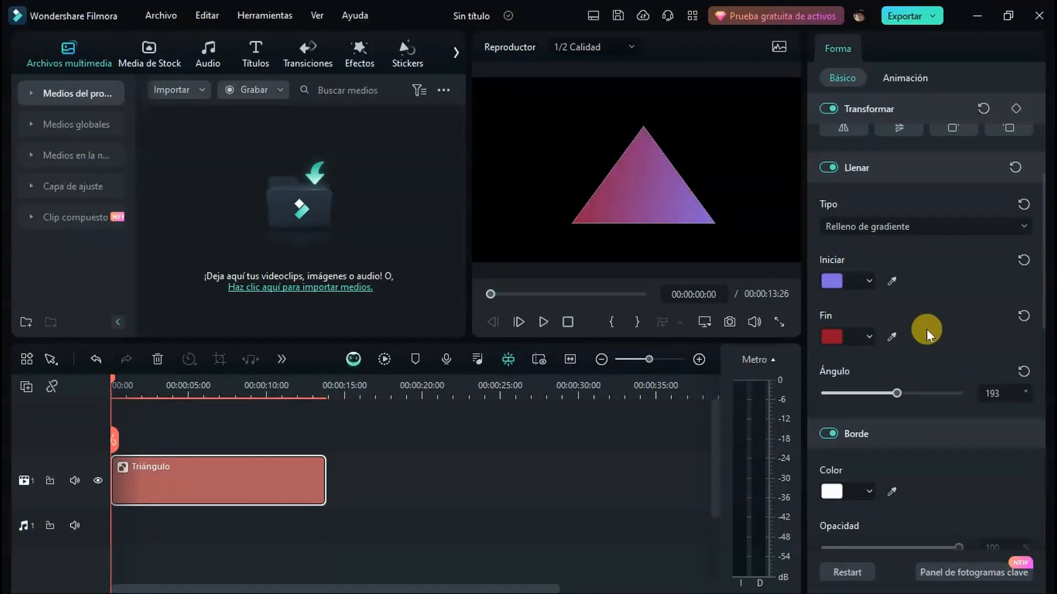
Set the triangle's border thickness to 35, keeping the border colour white
left_click(833, 490)
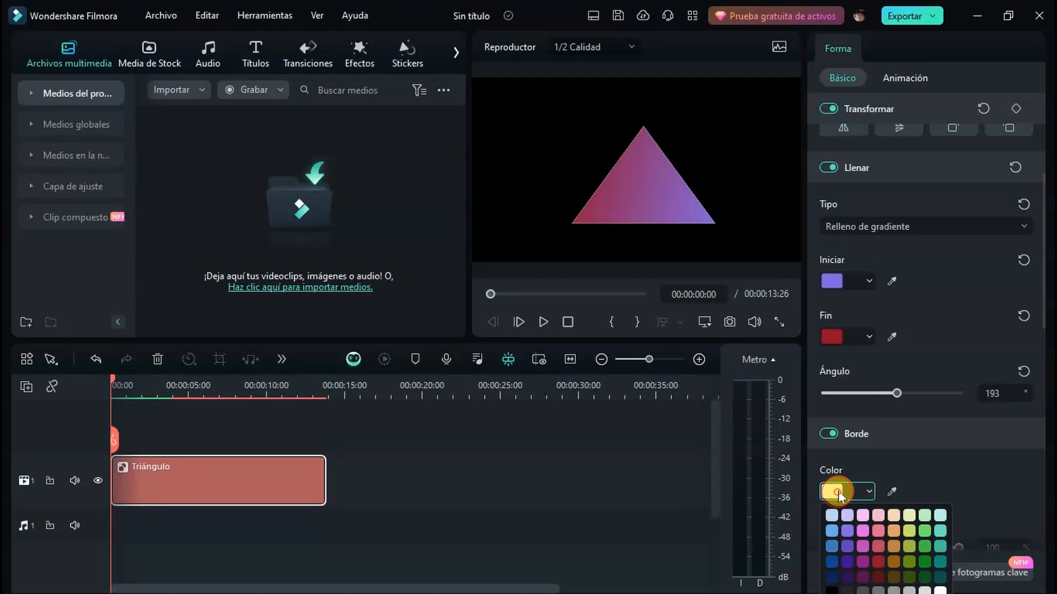
left_click(970, 472)
scroll(971, 471, "down", 4)
left_click_drag(826, 427, 918, 427)
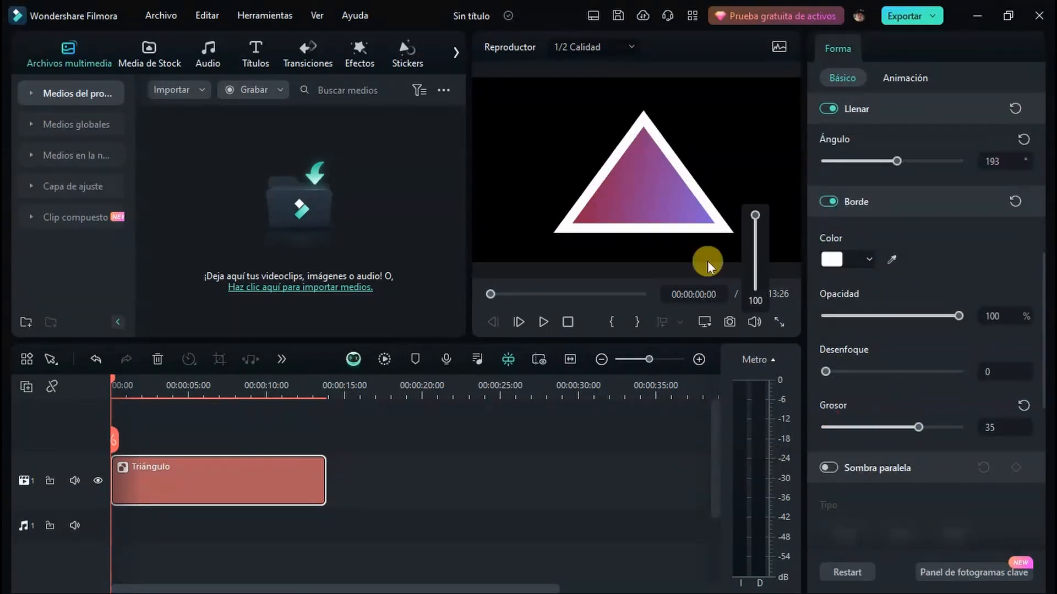
Narrow the triangle slightly from its left and bottom edges and shift its apex a little to the left
left_click(255, 481)
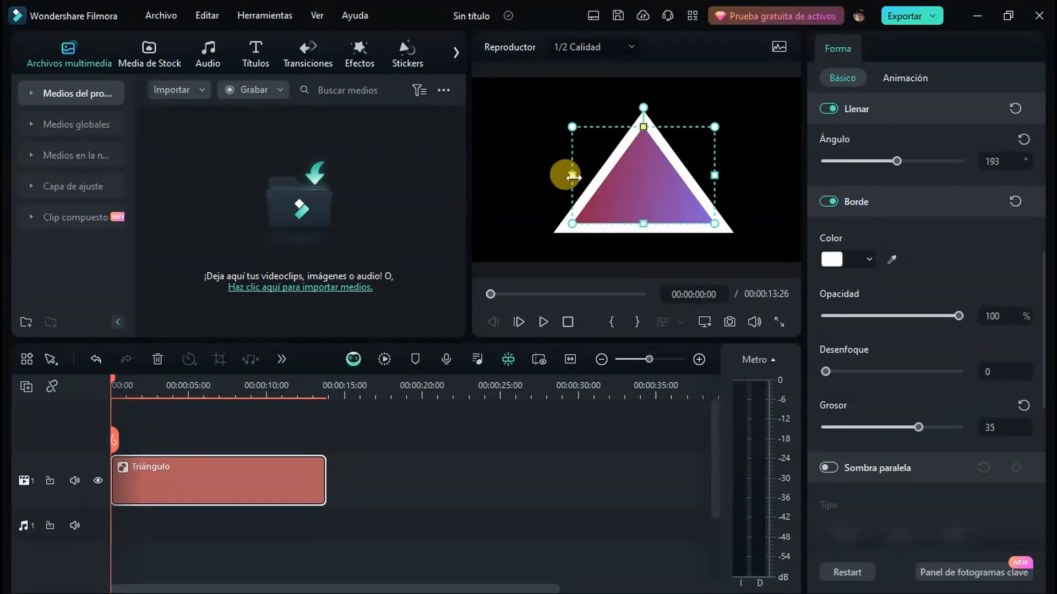
mouse_move(572, 176)
left_mouse_down()
mouse_move(509, 183)
mouse_move(541, 193)
mouse_move(656, 182)
mouse_move(581, 179)
left_mouse_up()
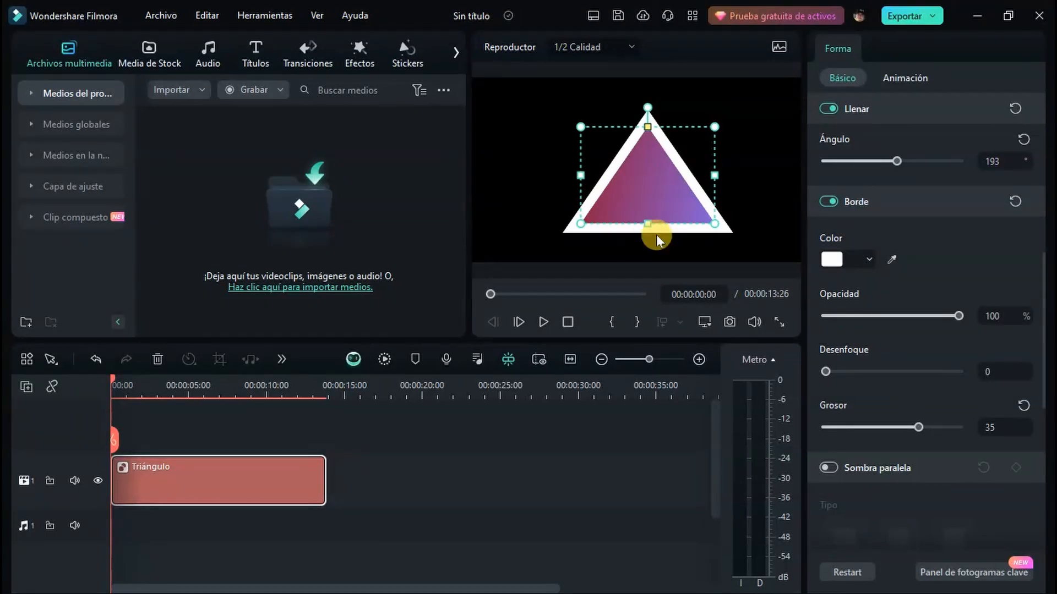
mouse_move(650, 224)
left_mouse_down()
mouse_move(651, 168)
mouse_move(653, 246)
mouse_move(655, 208)
mouse_move(649, 219)
left_mouse_up()
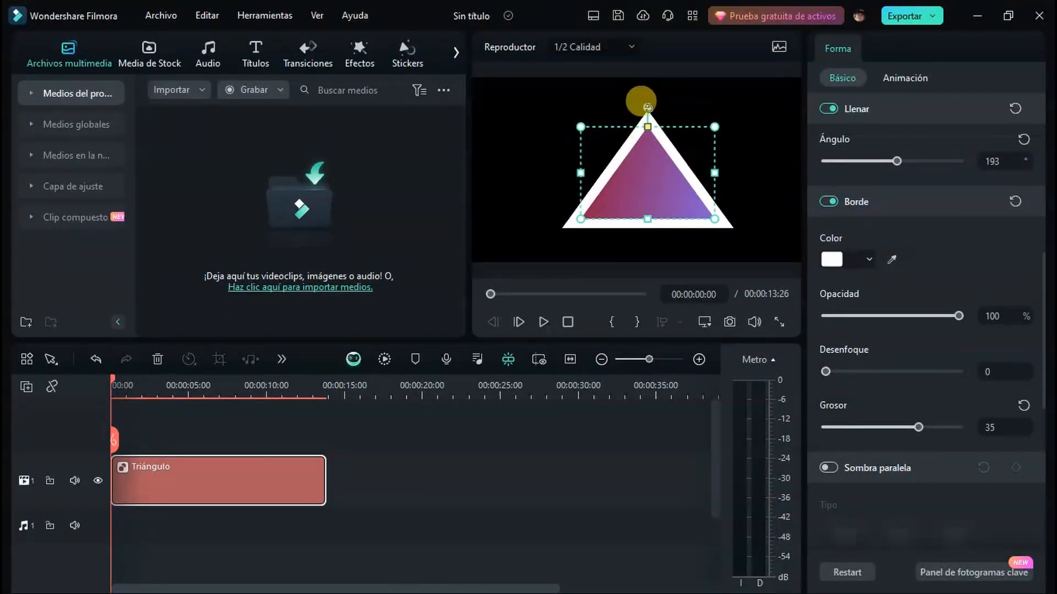
mouse_move(646, 106)
left_mouse_down()
mouse_move(590, 121)
mouse_move(661, 110)
mouse_move(632, 104)
left_mouse_up()
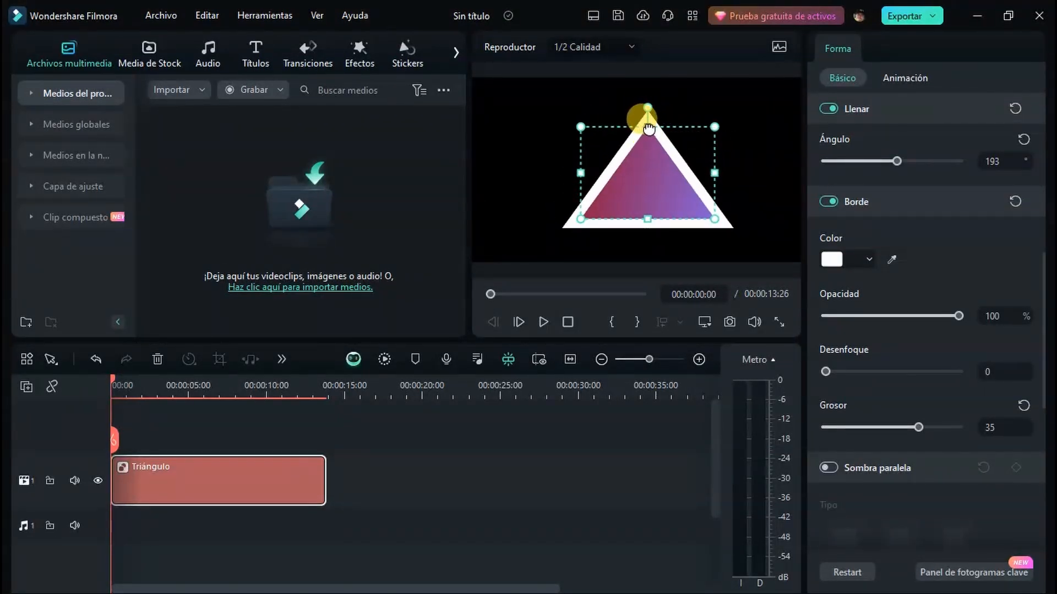
mouse_move(649, 128)
left_mouse_down()
mouse_move(633, 118)
mouse_move(587, 130)
mouse_move(571, 110)
mouse_move(708, 117)
mouse_move(637, 142)
left_mouse_up()
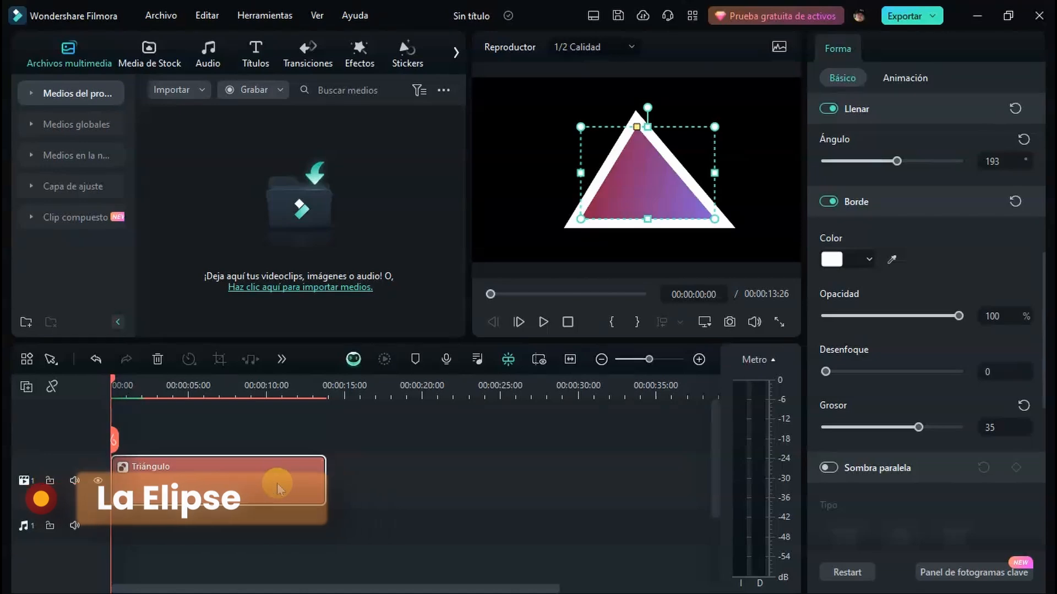
Delete the triangle clip and draw a near-circular ellipse about 35,5% by 62,3% in scale on the preview canvas
key("Delete")
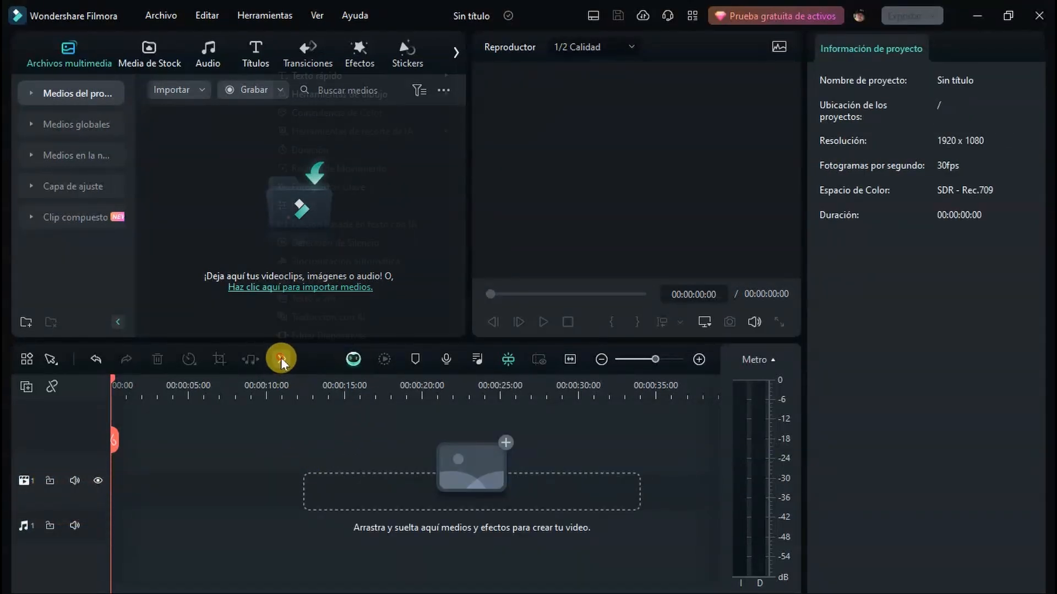
left_click(281, 359)
mouse_move(367, 98)
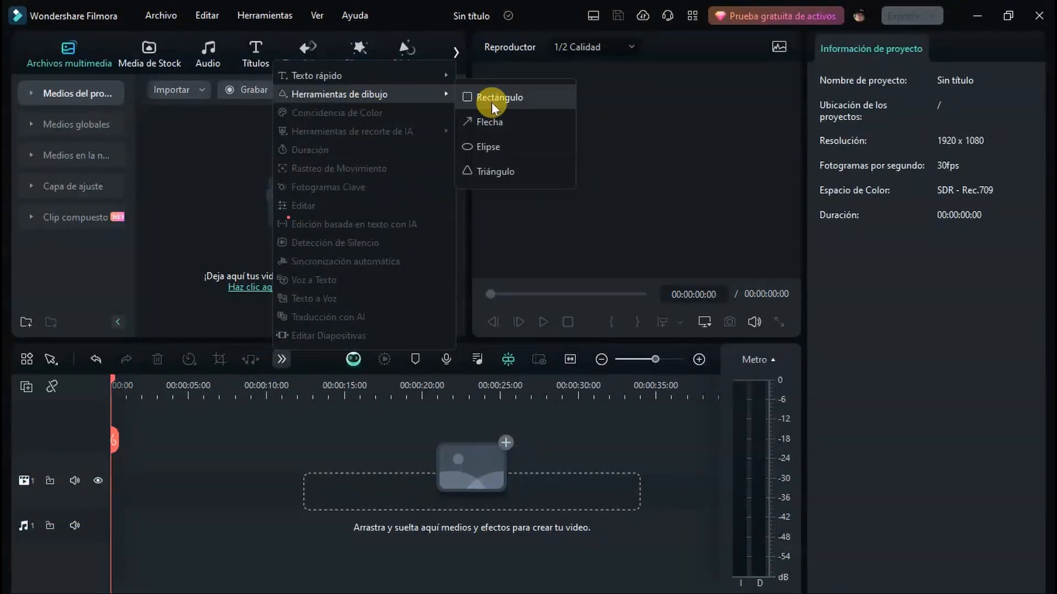
left_click(492, 147)
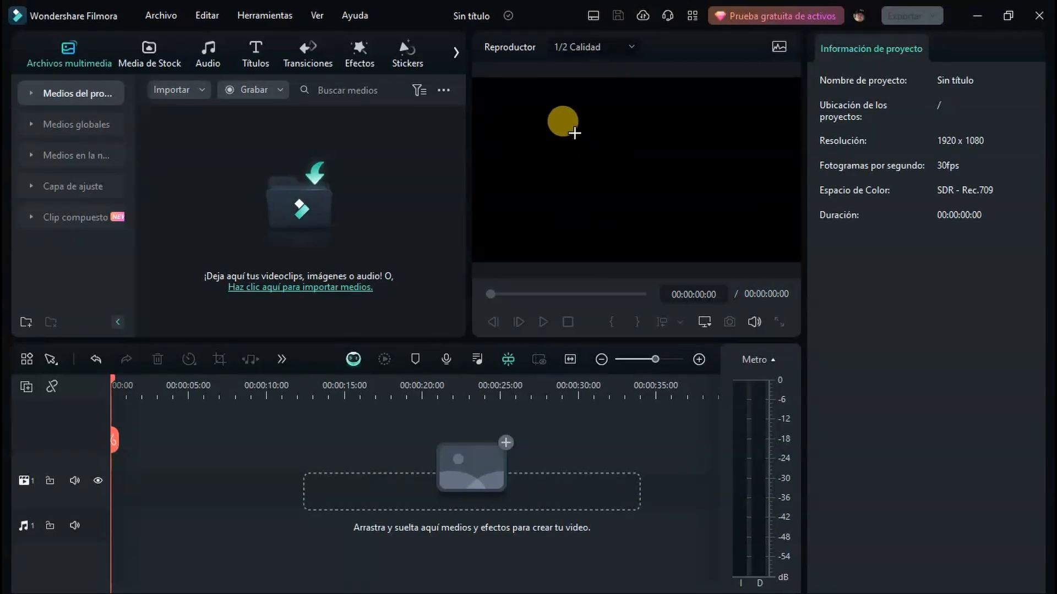
left_click_drag(574, 133, 692, 249)
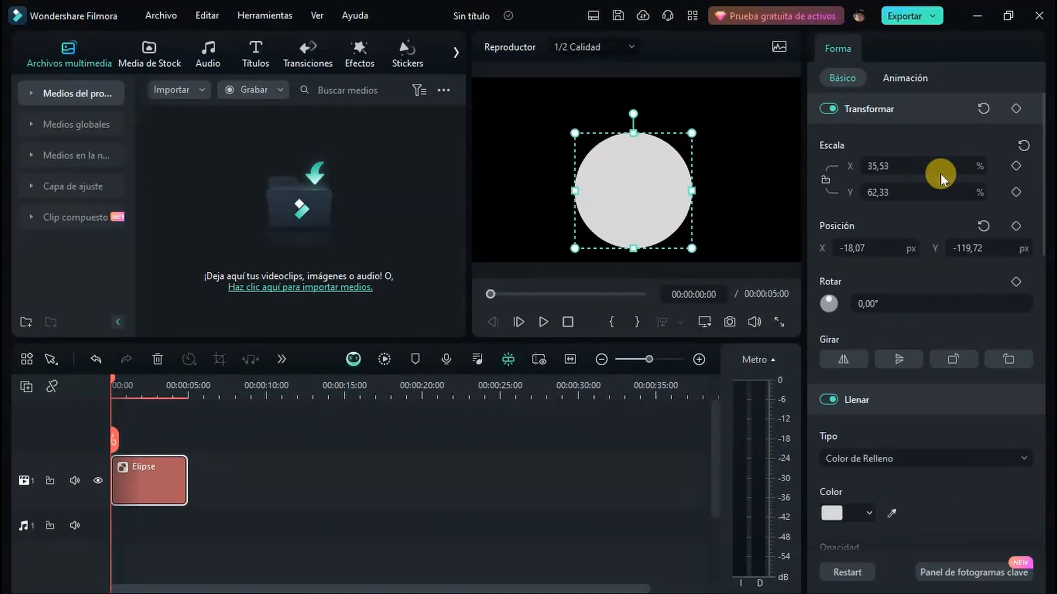
Fill the ellipse with a solid olive green colour
left_click(856, 511)
left_click(903, 567)
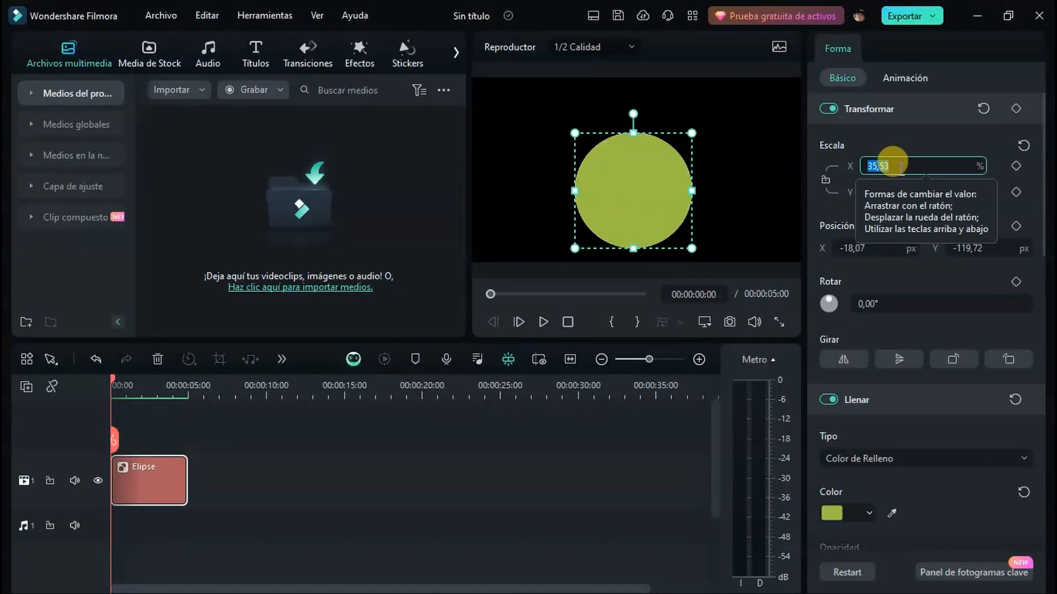
Set the ellipse's X and Y scale to 35%, and stretch its top edge upward to a Y scale of about 60%
type("35")
key("Return")
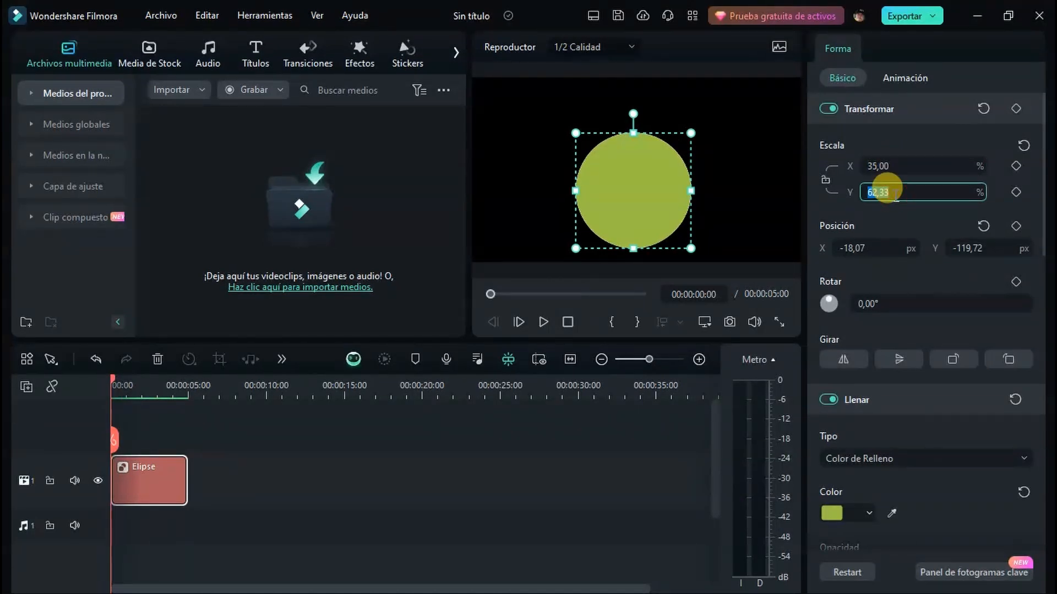
left_click(889, 190)
type("35")
key("Return")
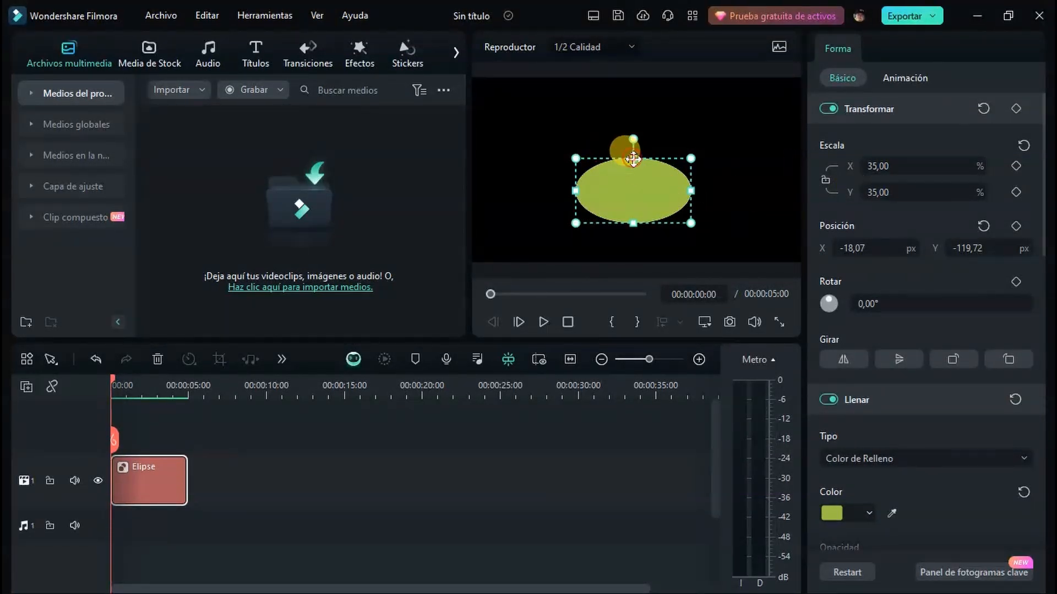
left_click_drag(633, 159, 636, 114)
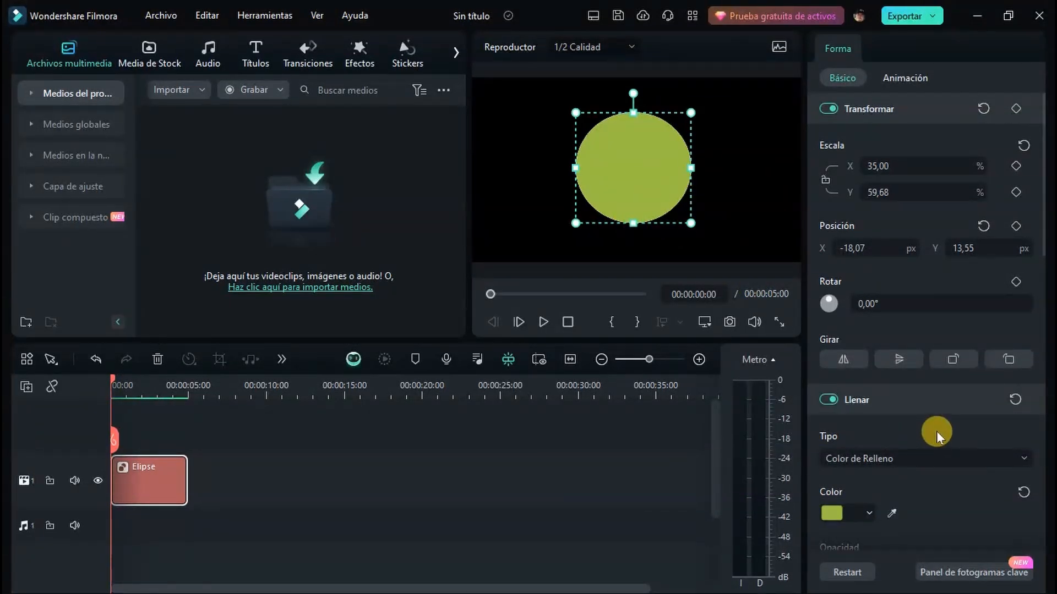
Give the ellipse a gradient fill from red to dark red at an angle of 77°
scroll(934, 436, "down", 5)
left_click(868, 282)
left_click(906, 226)
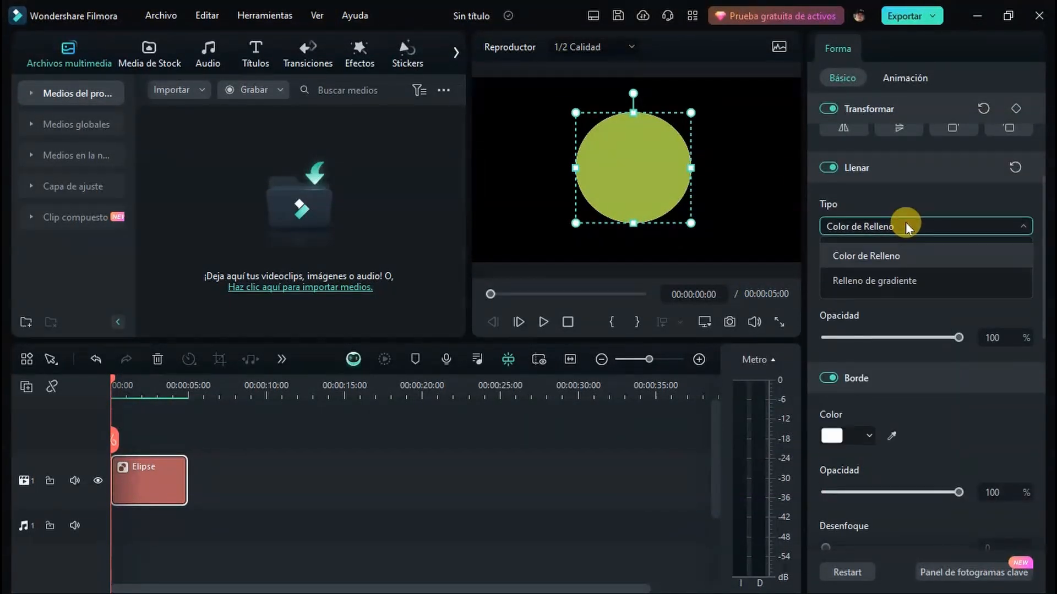
left_click(892, 279)
left_click(845, 283)
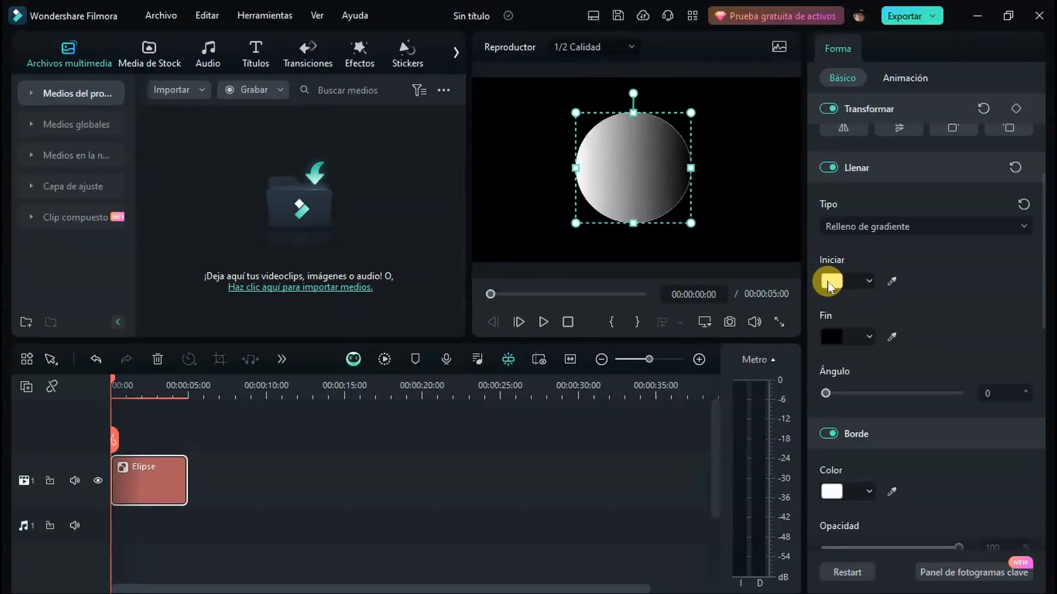
left_click(879, 337)
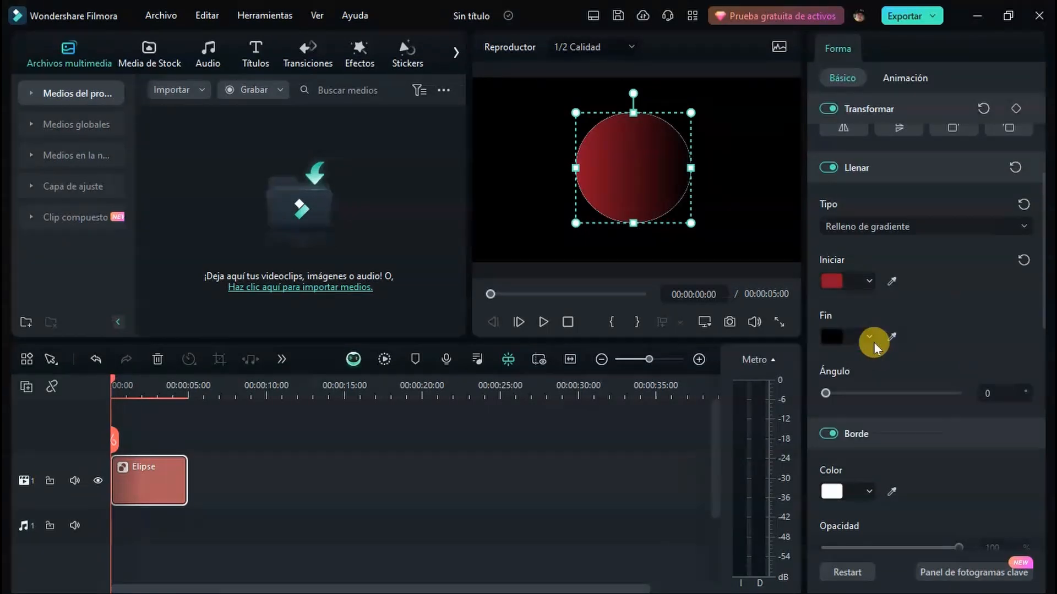
left_click(868, 337)
left_click(879, 423)
left_click_drag(847, 391, 853, 392)
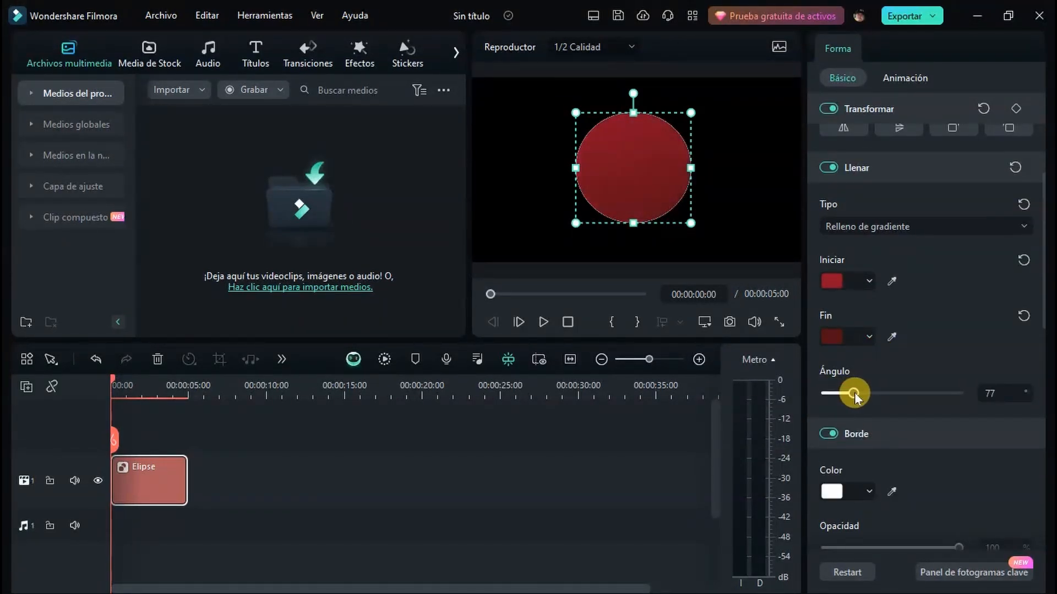
Give the ellipse a magenta border with a thickness of 19
left_click(836, 433)
left_click(837, 434)
left_click(868, 491)
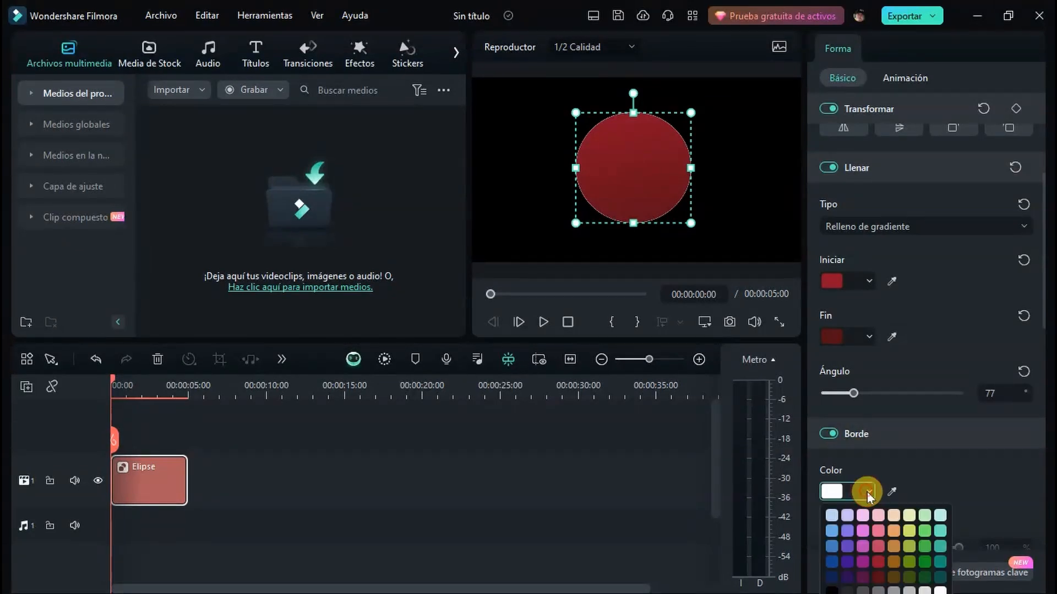
left_click(877, 542)
scroll(953, 416, "down", 5)
left_click_drag(827, 248, 881, 249)
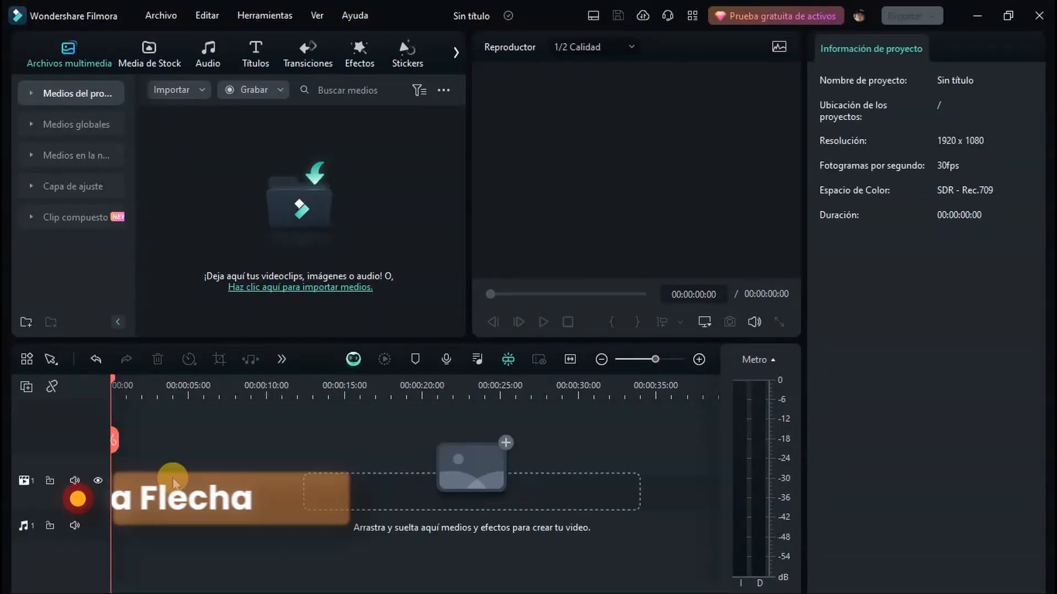
Delete the ellipse clip and draw a horizontal arrow about 60,7% by 33,9% in scale on the preview canvas
left_click(281, 359)
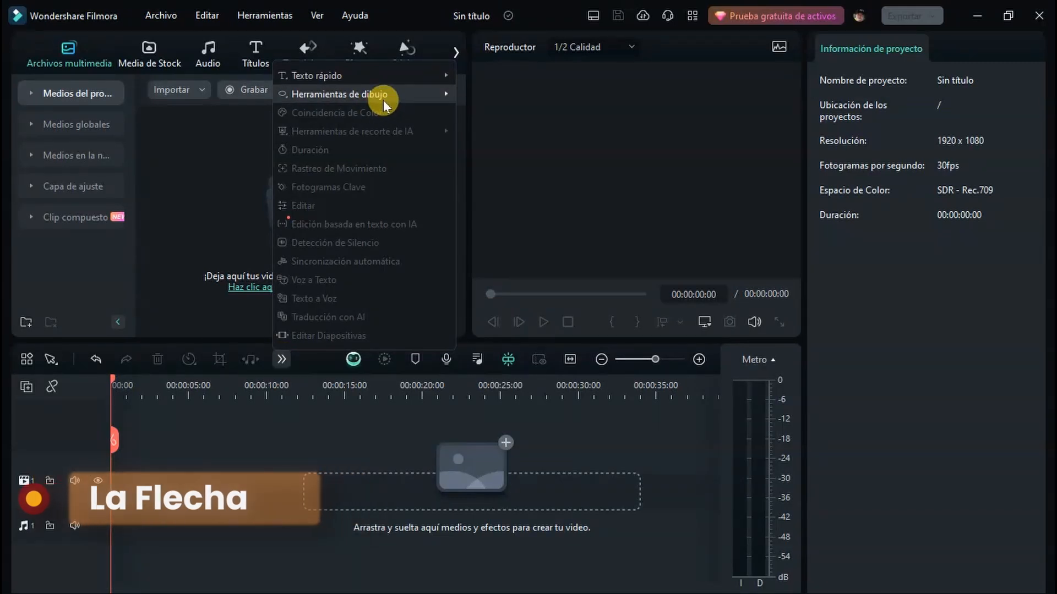
mouse_move(383, 97)
left_click(489, 121)
left_click_drag(510, 149, 711, 213)
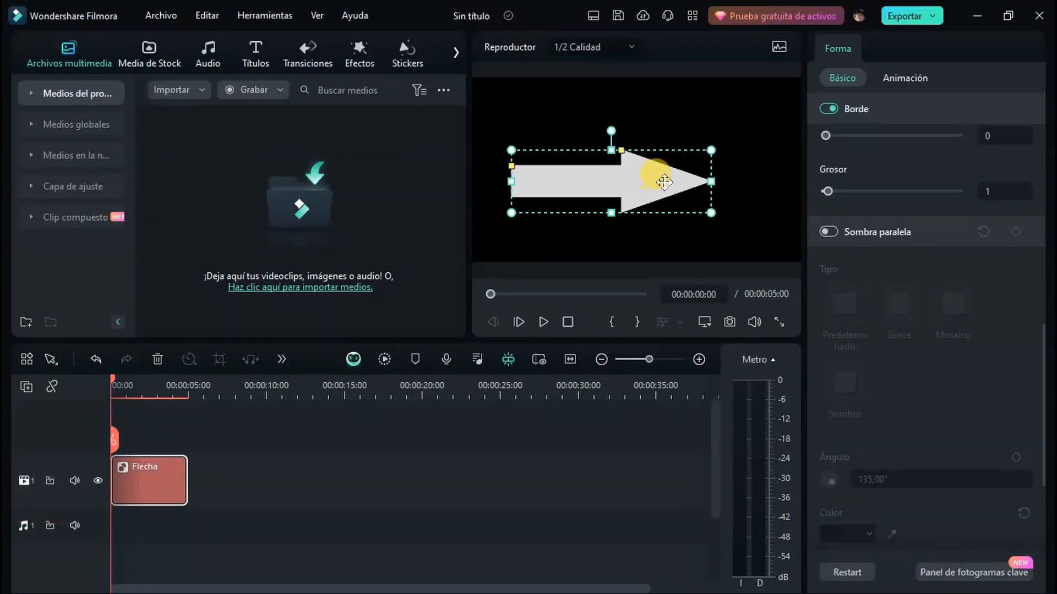
Reshape the arrow so its head starts about two-thirds along its length, and slightly adjust the shaft thickness
scroll(895, 243, "up", 10)
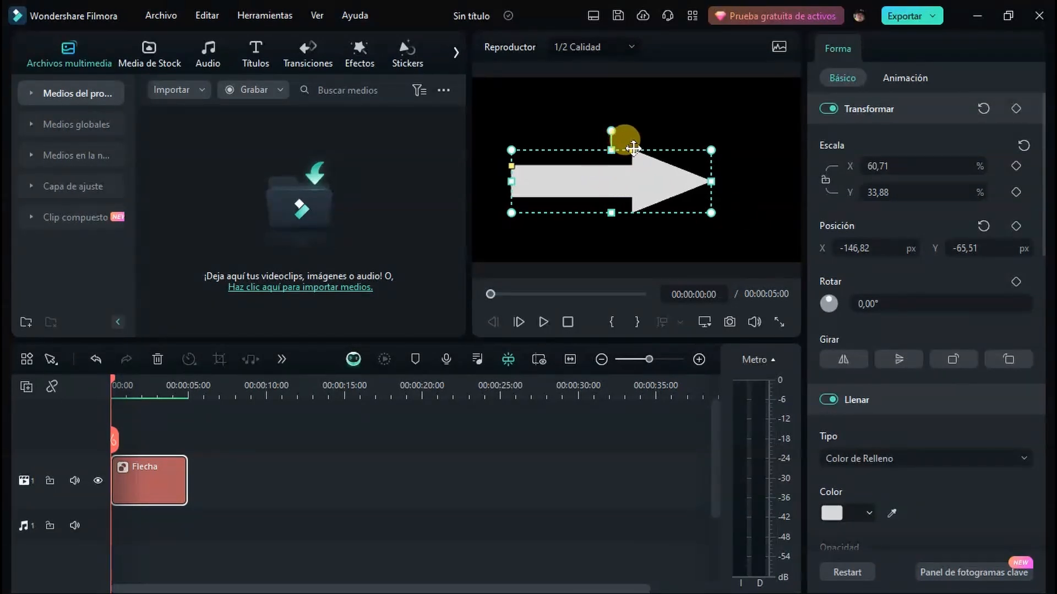
left_click_drag(633, 147, 675, 144)
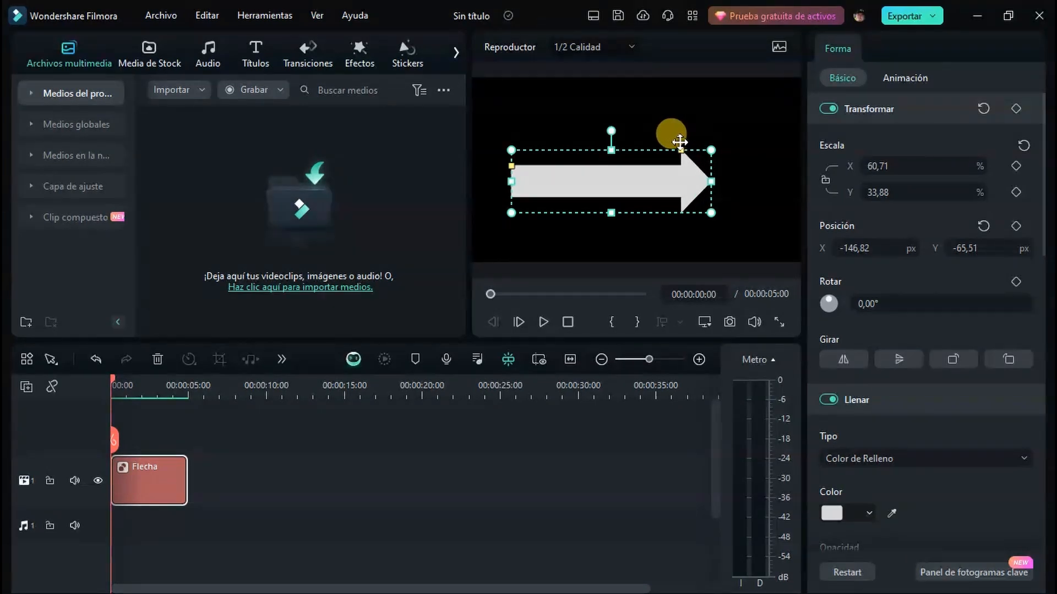
left_click_drag(680, 142, 645, 145)
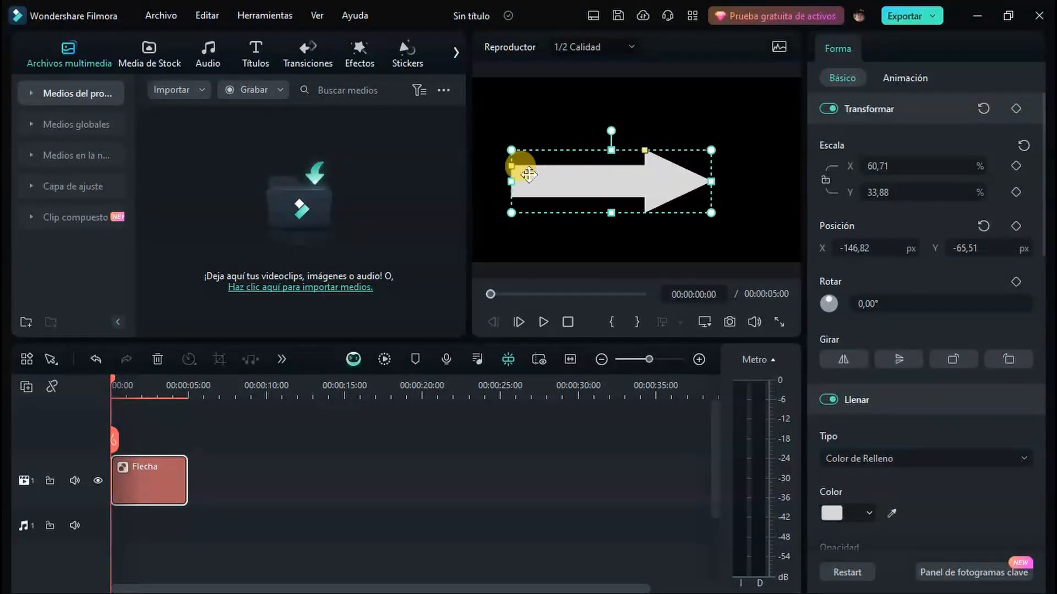
mouse_move(514, 165)
left_mouse_down()
mouse_move(506, 156)
mouse_move(538, 158)
mouse_move(500, 161)
mouse_move(532, 167)
mouse_move(502, 149)
mouse_move(509, 170)
mouse_move(524, 172)
mouse_move(514, 166)
left_mouse_up()
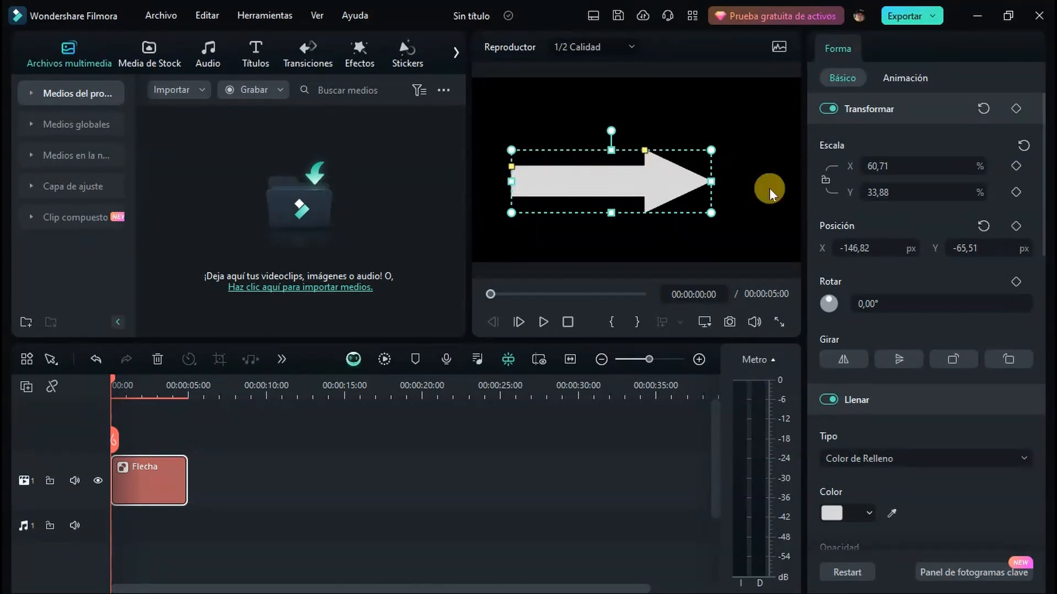
Fill the arrow with solid green and turn off its border
scroll(891, 379, "down", 4)
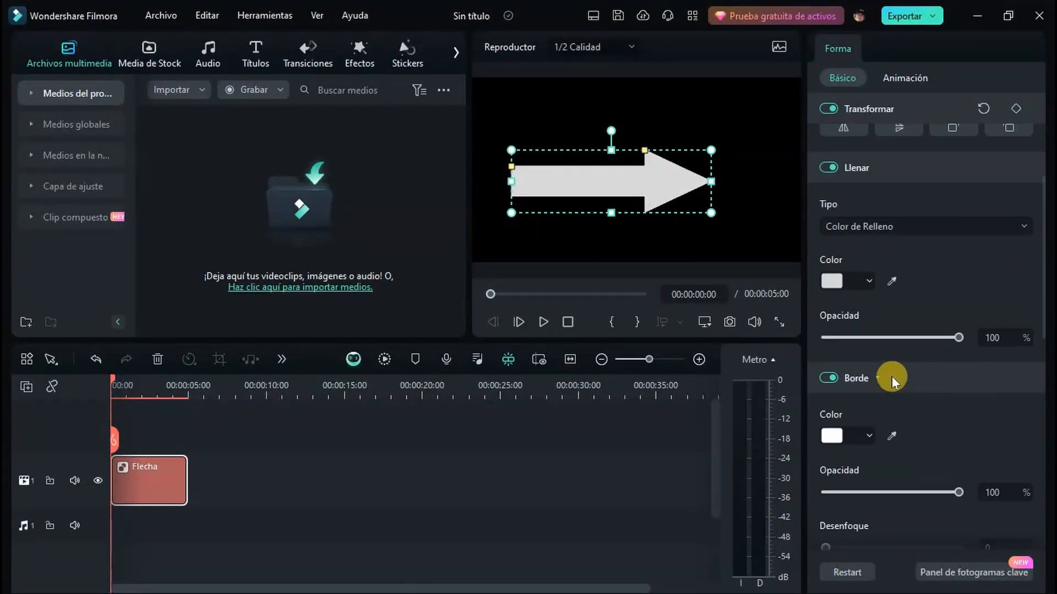
left_click(831, 282)
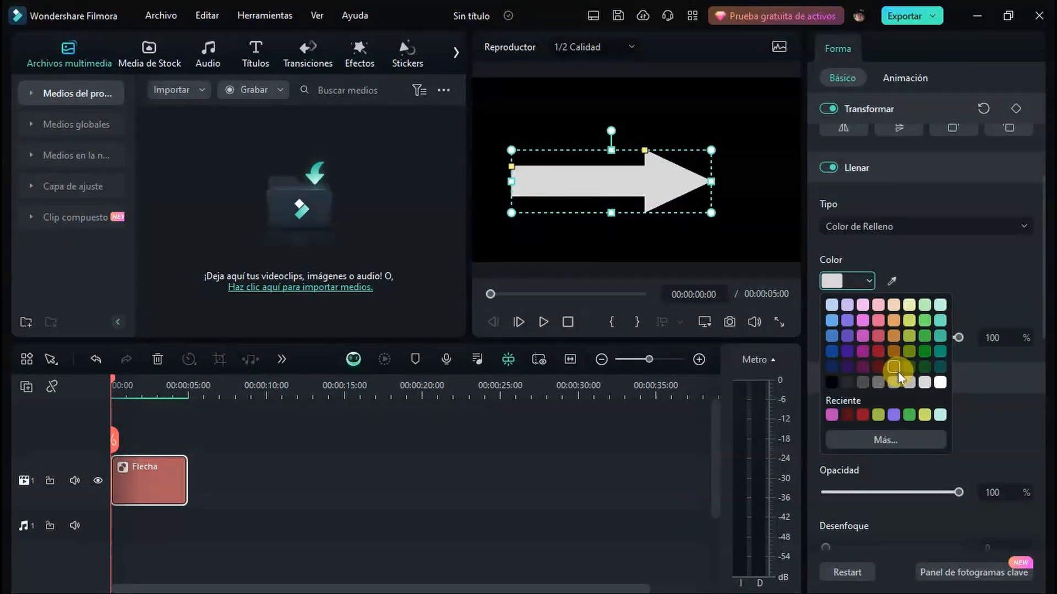
left_click(924, 351)
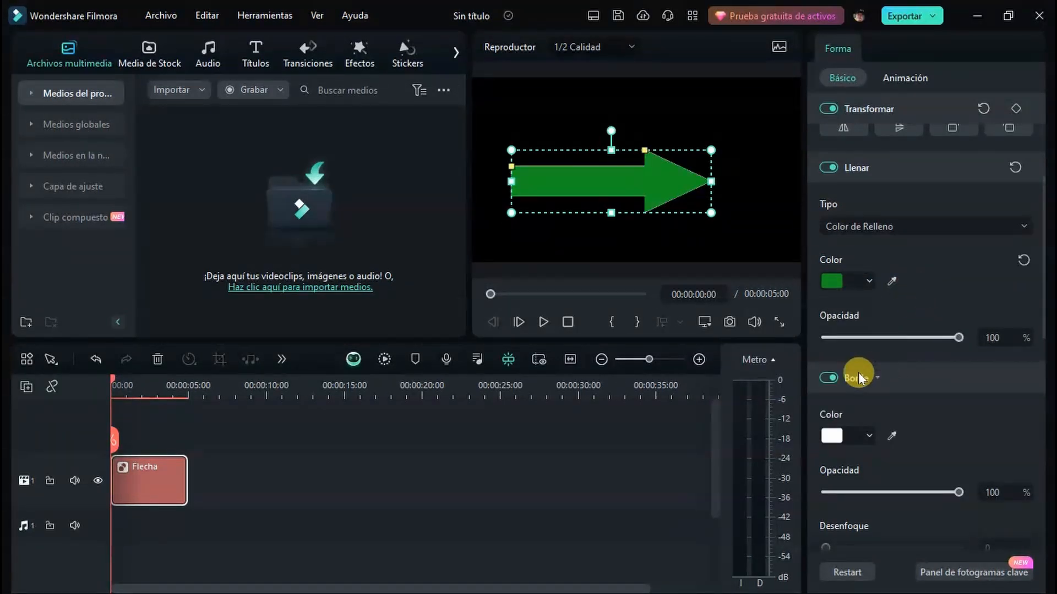
left_click(841, 378)
scroll(968, 401, "down", 5)
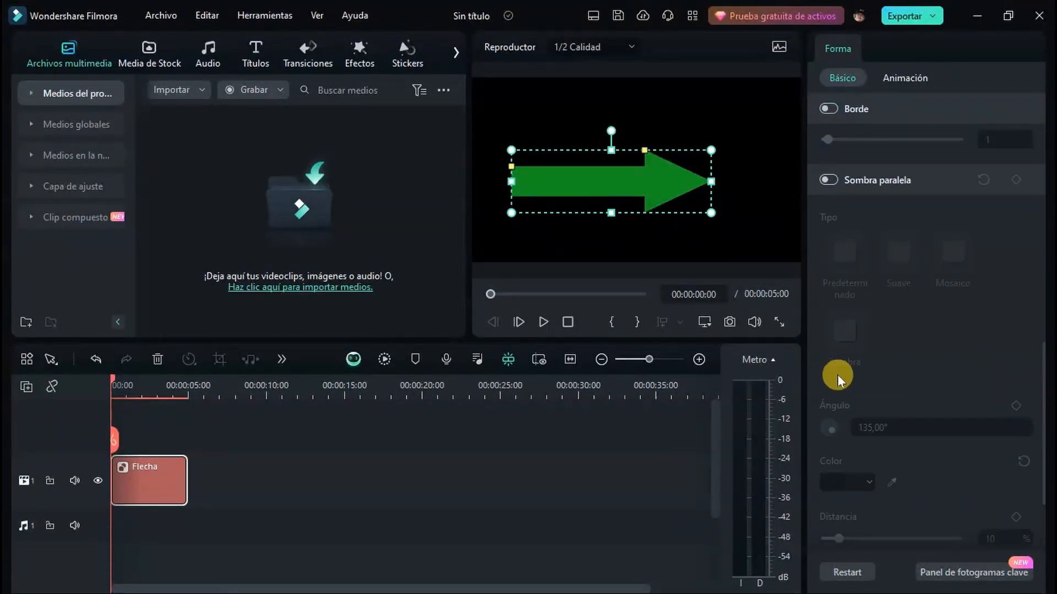
Move the arrow clip up to video track 2 and place a light grey solid colour clip of 5 seconds beneath it on track 1
left_click_drag(160, 491, 160, 426)
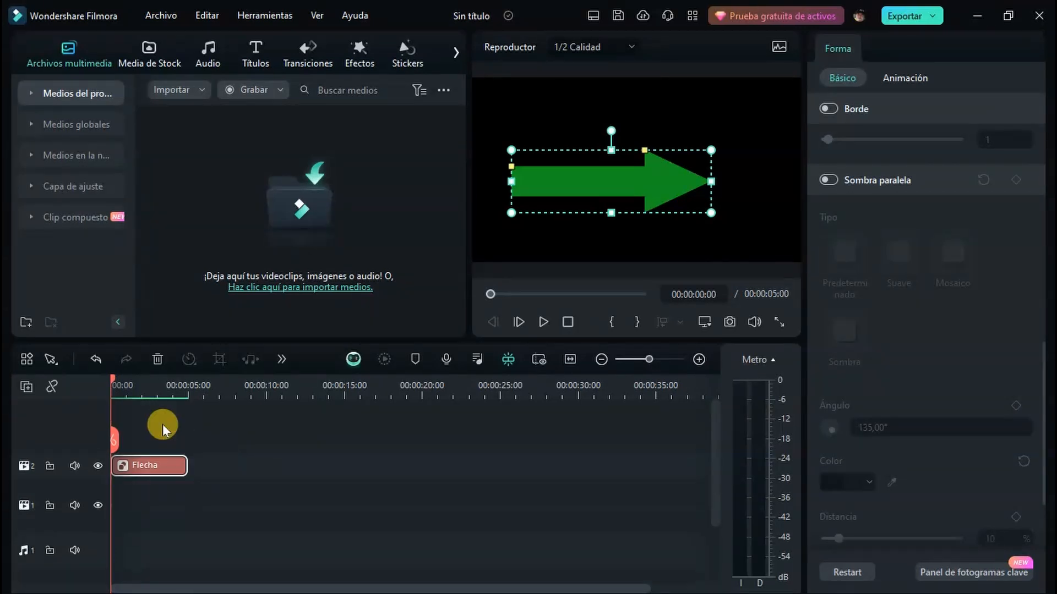
left_click(149, 51)
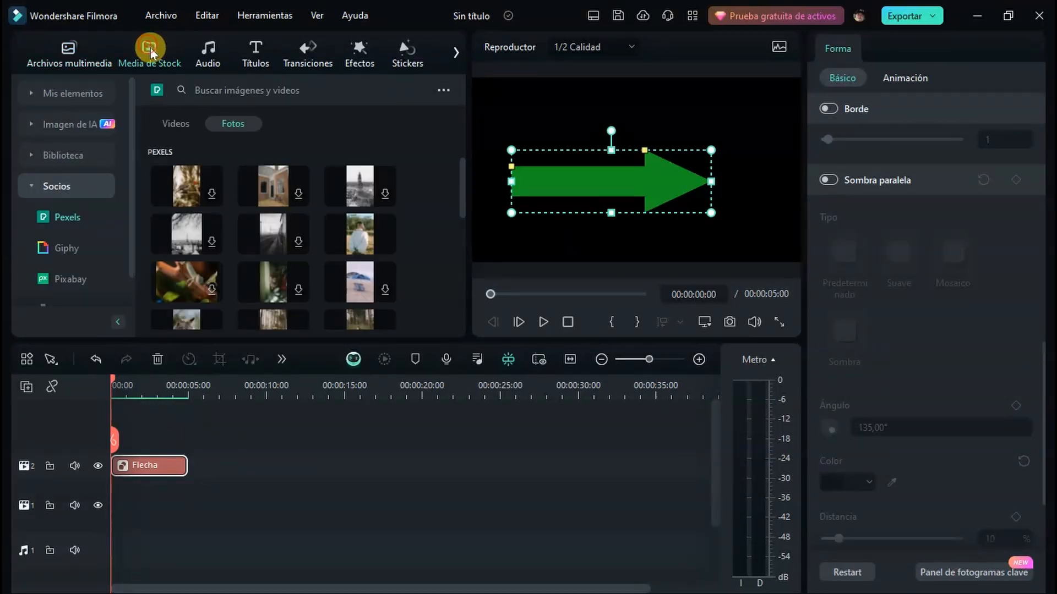
left_click(30, 185)
left_click(30, 159)
left_click(73, 254)
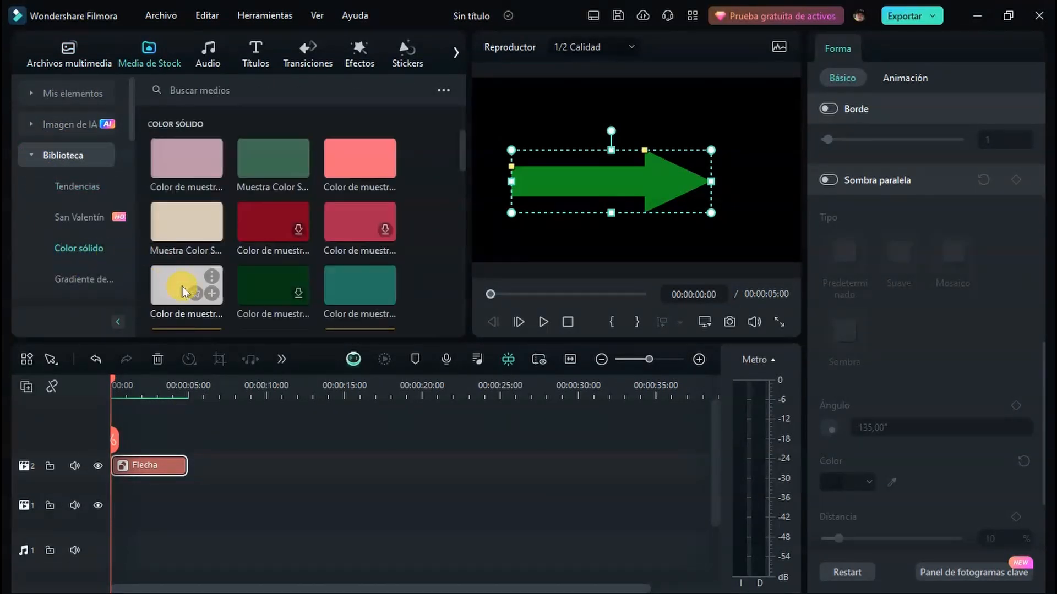
left_click_drag(164, 292, 137, 503)
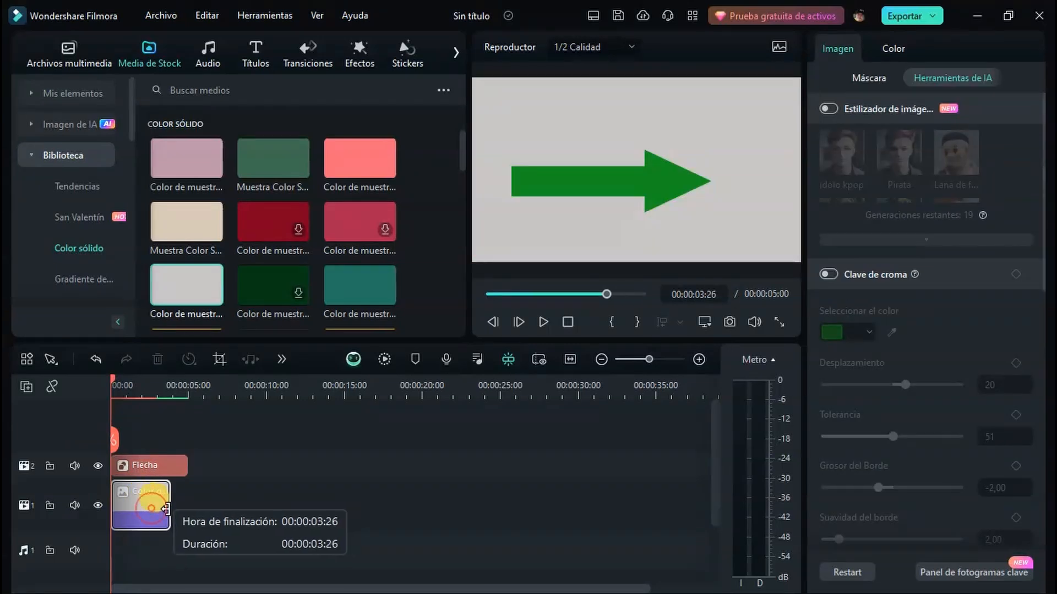
With the playhead at 00:00:02:26, turn on the arrow's drop shadow and try the Predeterminado, Suave and Sombra types
left_click(153, 386)
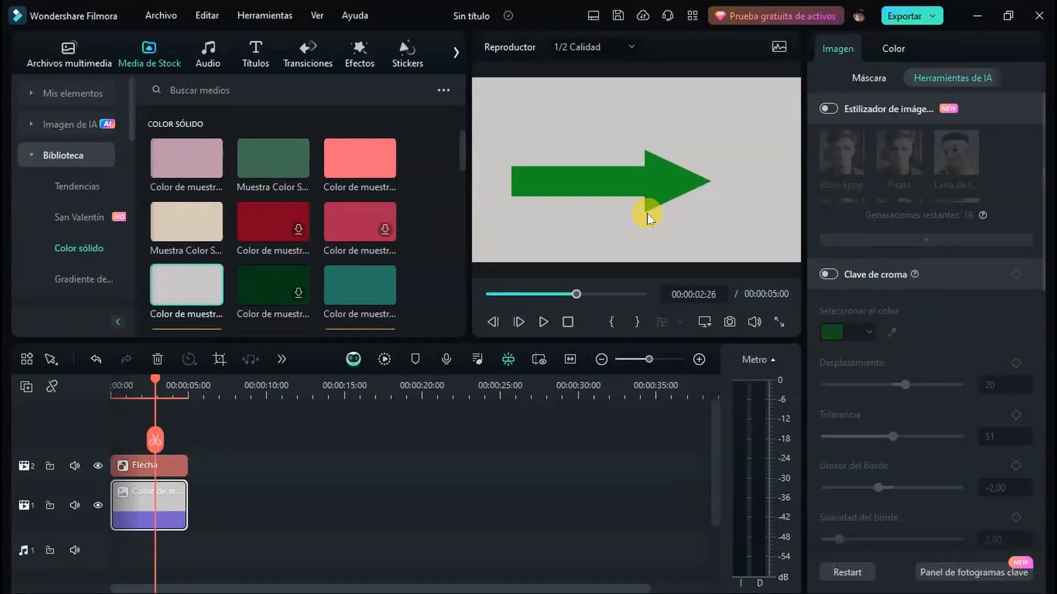
left_click(148, 468)
left_click(828, 179)
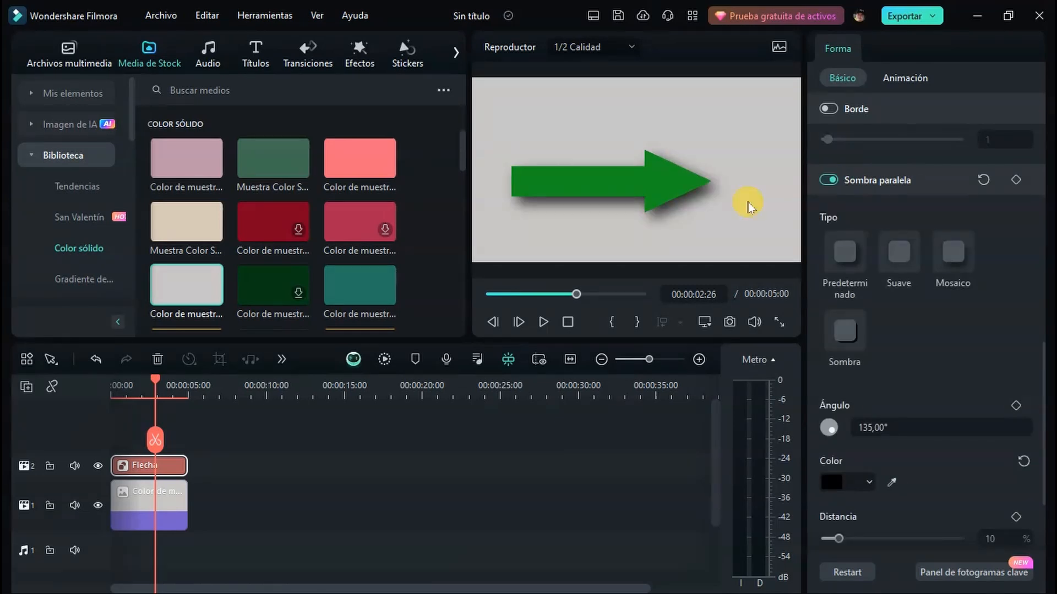
left_click(853, 266)
left_click(900, 261)
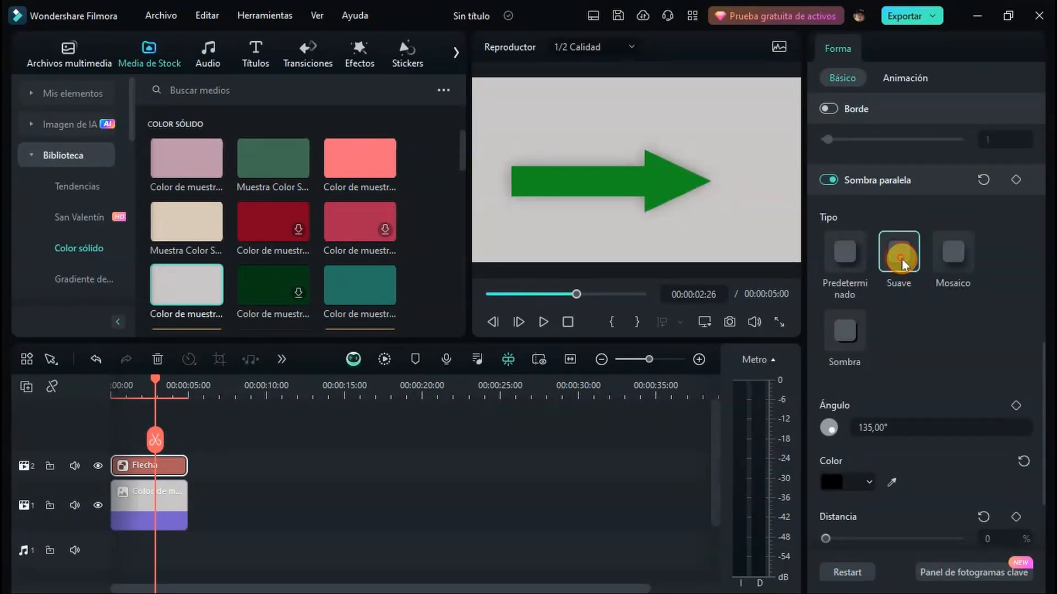
left_click(860, 268)
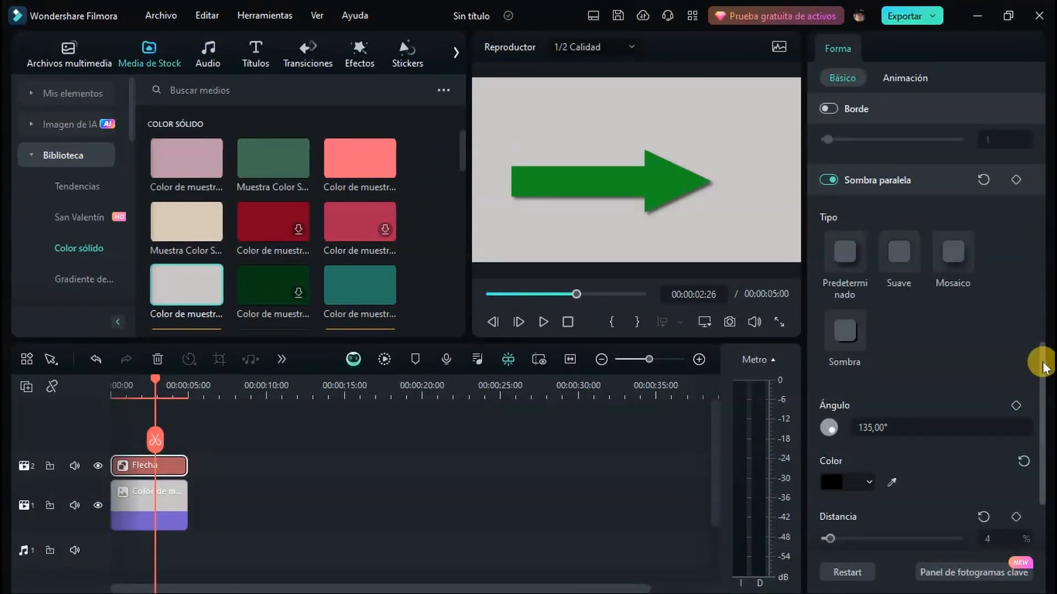
Set the arrow shadow's distance to 10%, blur to 1% and opacity to 45%, and try a different shadow angle
left_click_drag(1040, 361, 1046, 422)
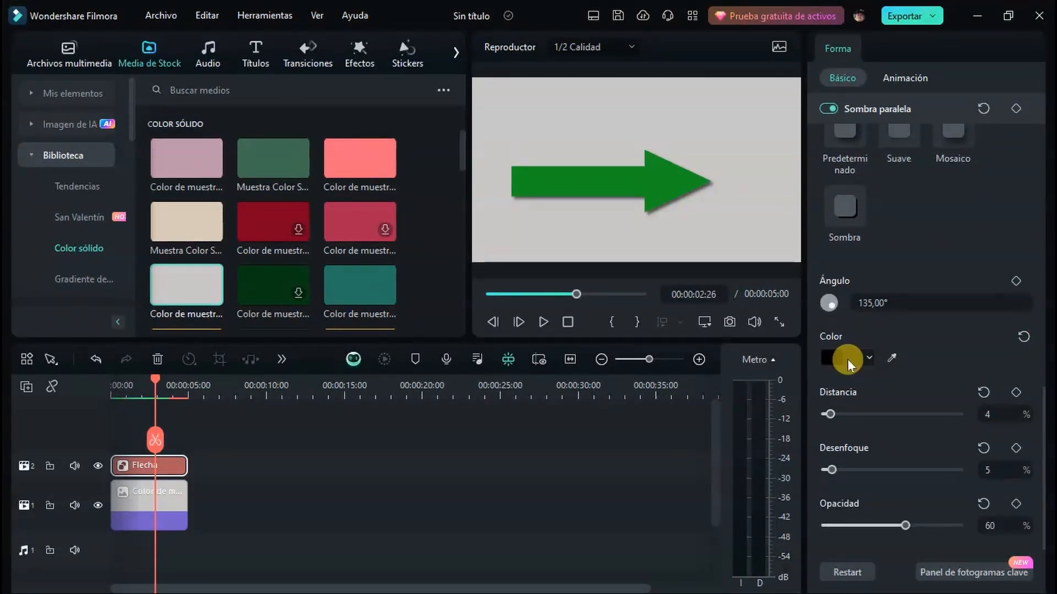
mouse_move(831, 414)
left_mouse_down()
mouse_move(899, 411)
mouse_move(839, 414)
left_mouse_up()
mouse_move(832, 469)
left_mouse_down()
mouse_move(842, 472)
mouse_move(833, 470)
left_mouse_up()
mouse_move(906, 525)
left_mouse_down()
mouse_move(846, 526)
mouse_move(885, 525)
left_mouse_up()
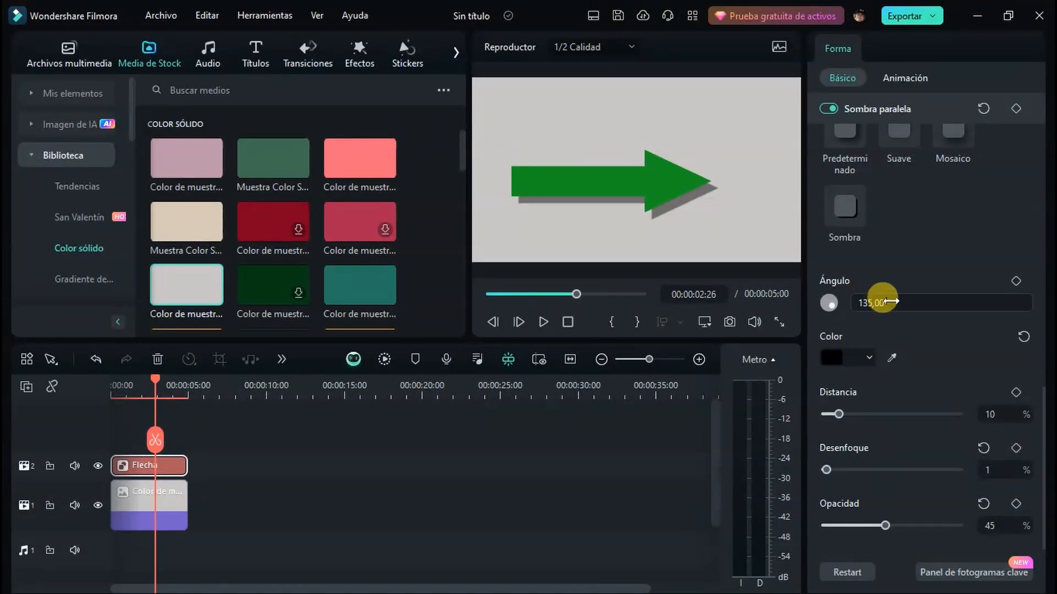
mouse_move(896, 303)
left_mouse_down()
mouse_move(794, 302)
mouse_move(907, 302)
left_mouse_up()
Reapply the Sombra shadow type to the arrow with a distance of 8%, blur of 0% and opacity of 50%
left_click(847, 214)
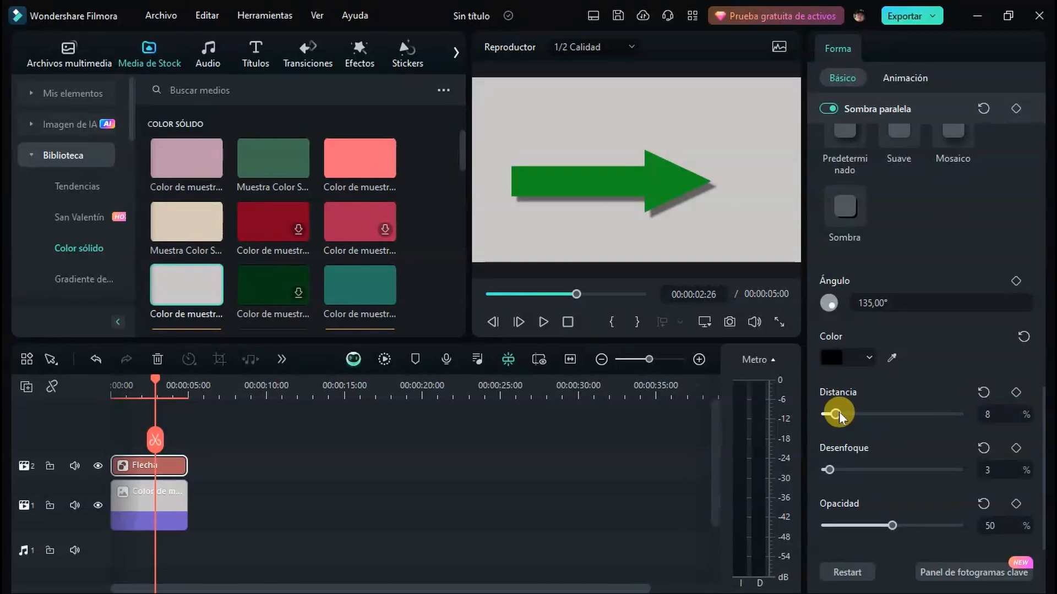
mouse_move(830, 470)
left_mouse_down()
mouse_move(909, 472)
mouse_move(825, 470)
left_mouse_up()
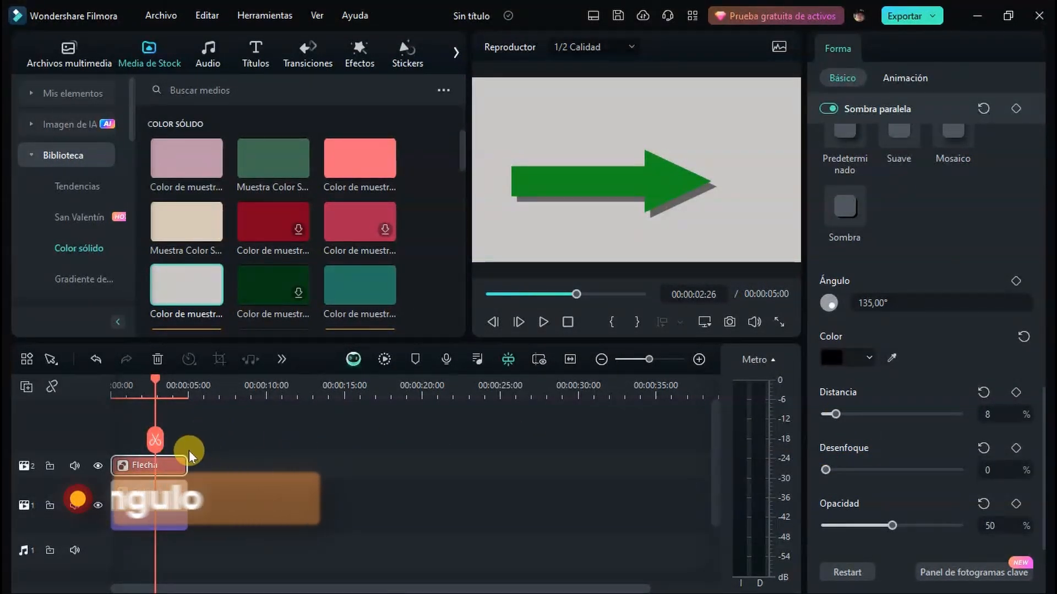
Delete the arrow clip and draw a vertically centred rectangle about 51,3% by 54,4% in scale on the preview canvas
key("Delete")
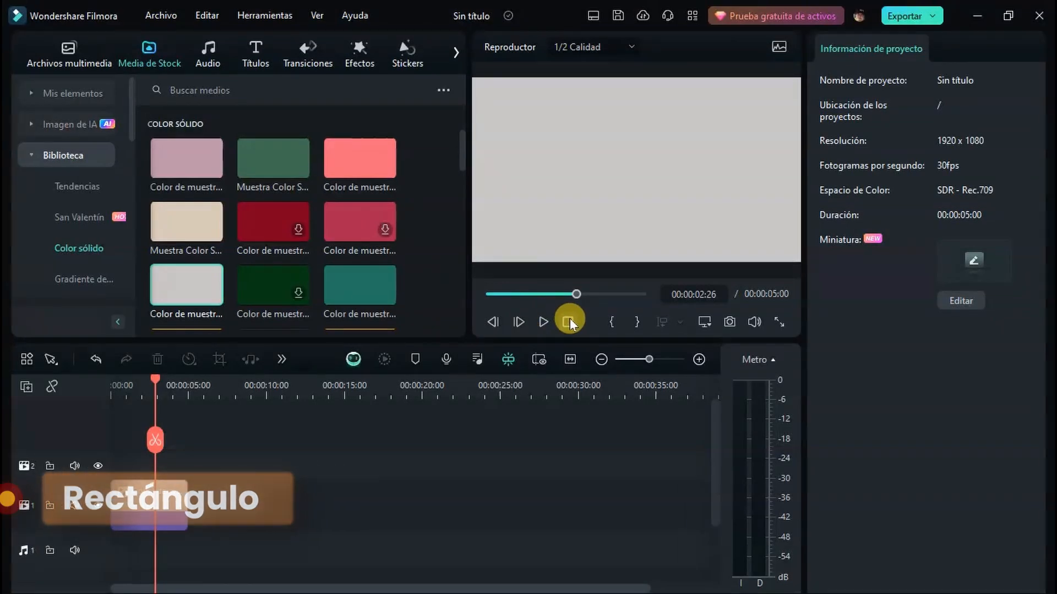
left_click(282, 359)
mouse_move(364, 94)
left_click(479, 93)
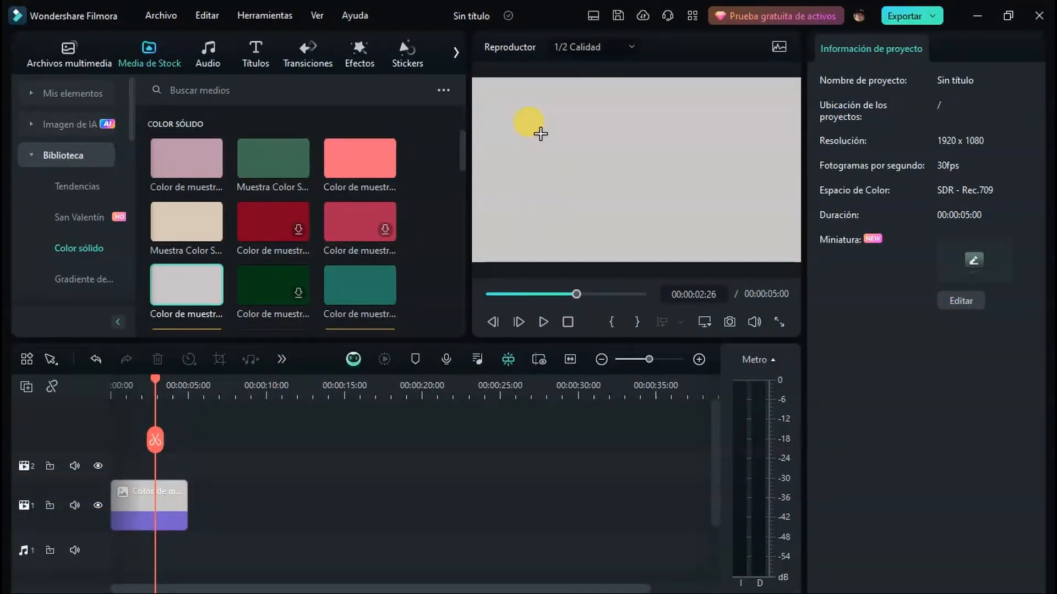
left_click_drag(540, 133, 710, 235)
left_click_drag(626, 194, 672, 196)
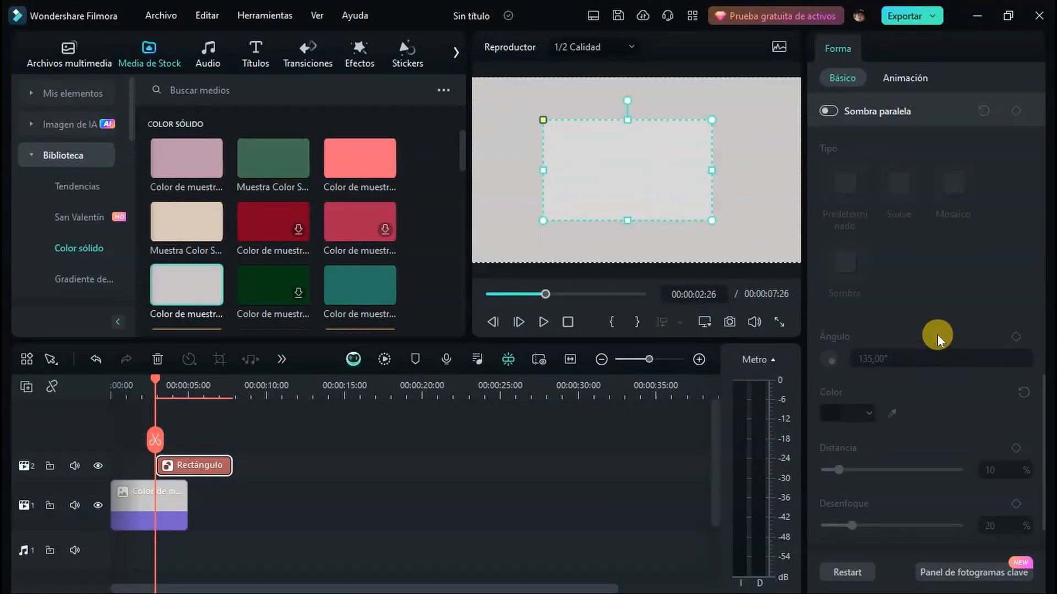
Fill the rectangle with a solid medium blue colour
scroll(937, 334, "up", 10)
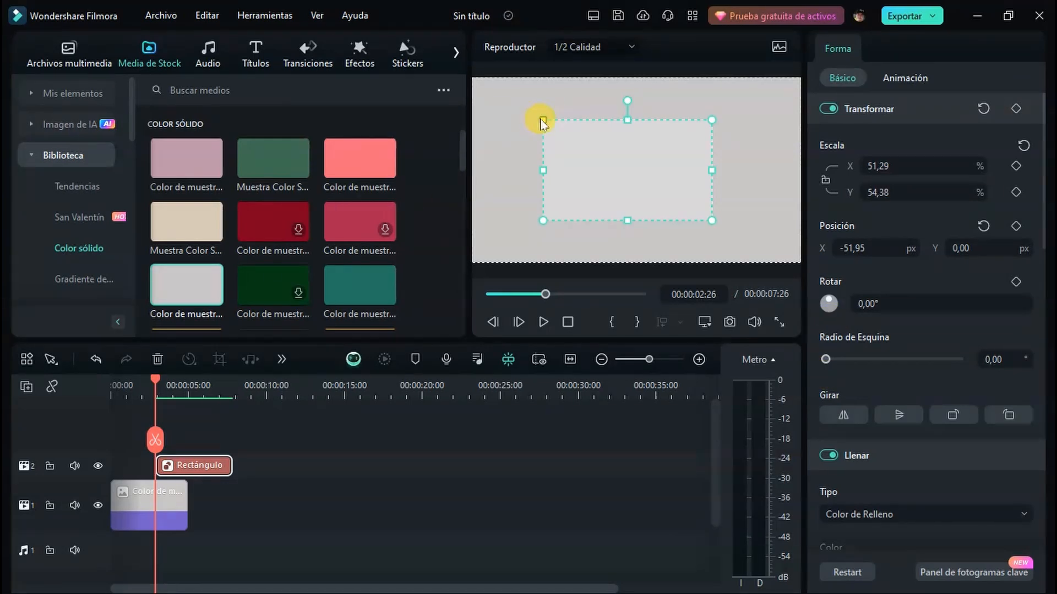
scroll(916, 375, "down", 4)
left_click(842, 337)
left_click(850, 357)
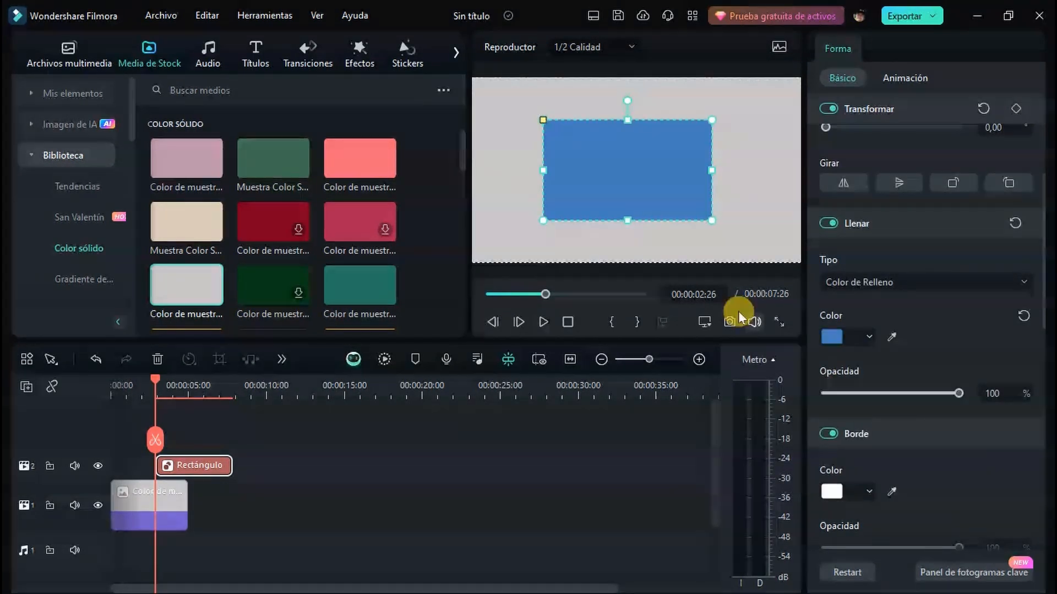
Try rounding the rectangle's corners by changing the corner radius
scroll(937, 335, "up", 4)
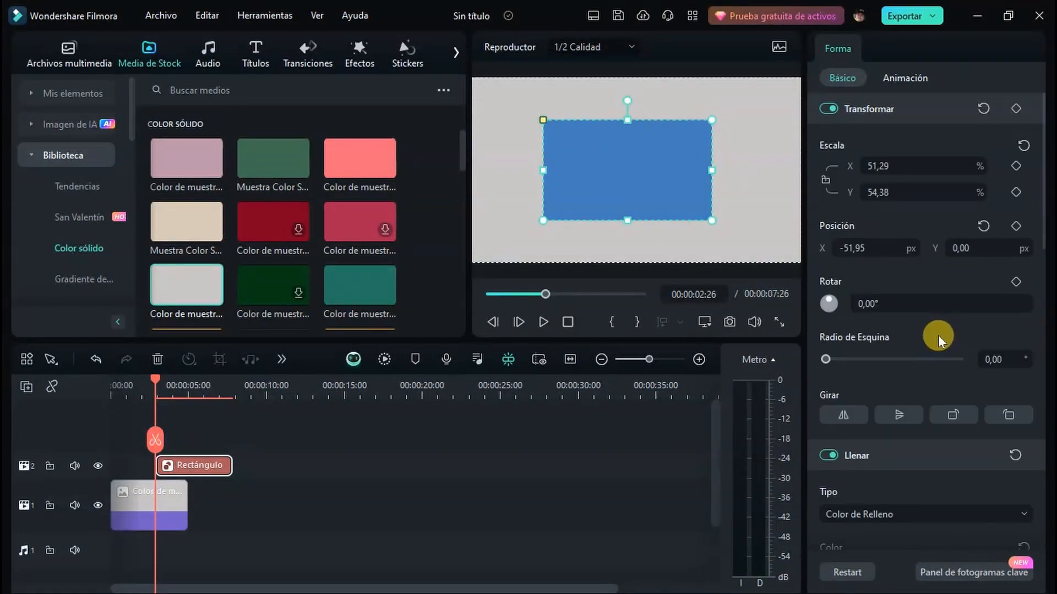
left_click(868, 359)
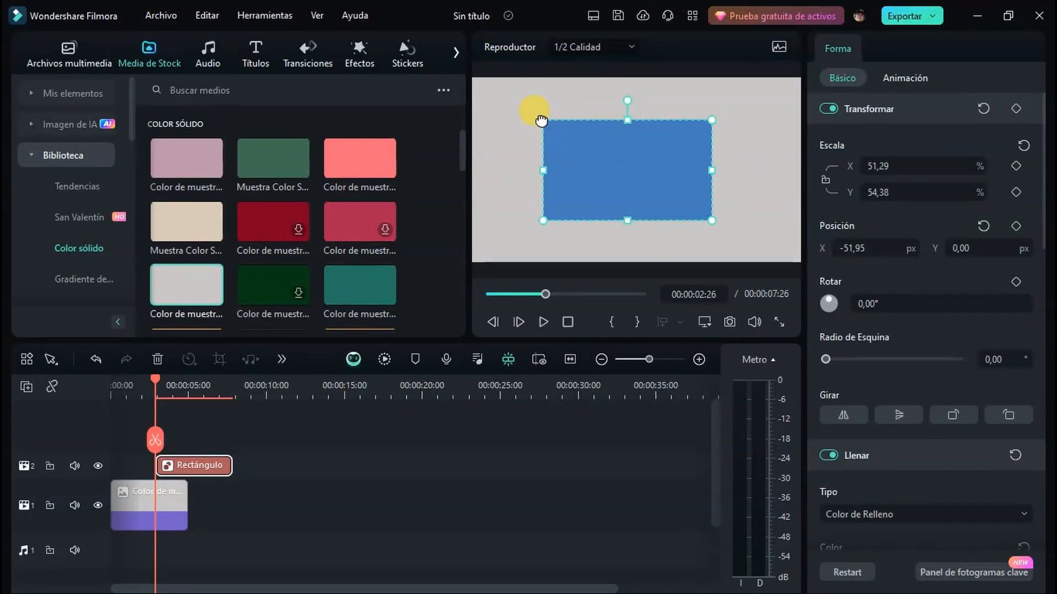
left_click_drag(570, 120, 549, 110)
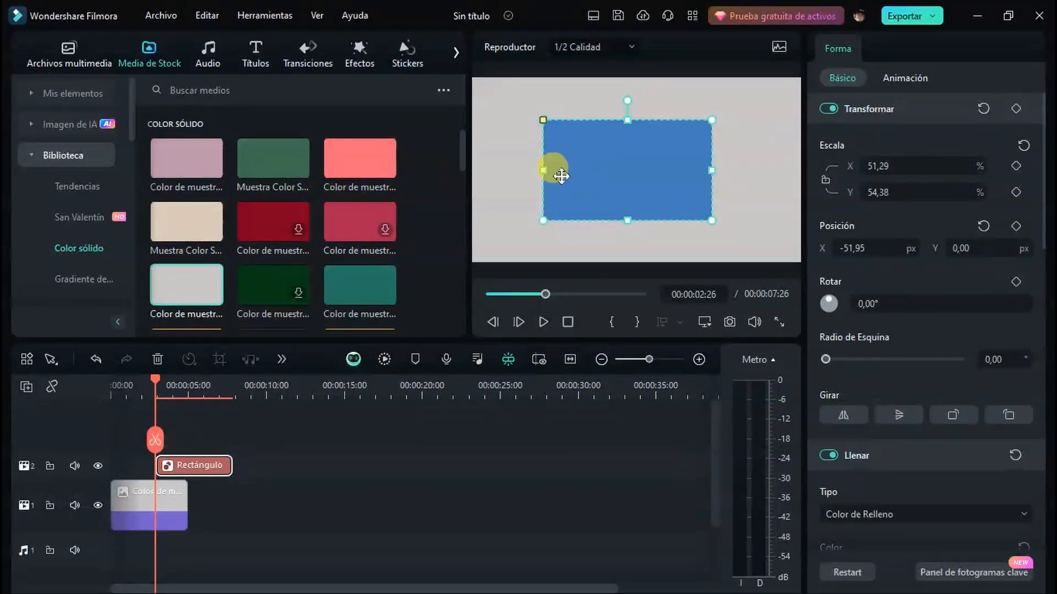
Narrow the rectangle from both sides to an X scale of about 42%, and reduce the X scale value to about 40%
mouse_move(542, 170)
left_mouse_down()
mouse_move(667, 169)
mouse_move(550, 175)
left_mouse_up()
mouse_move(704, 171)
left_mouse_down()
mouse_move(609, 174)
mouse_move(695, 170)
left_mouse_up()
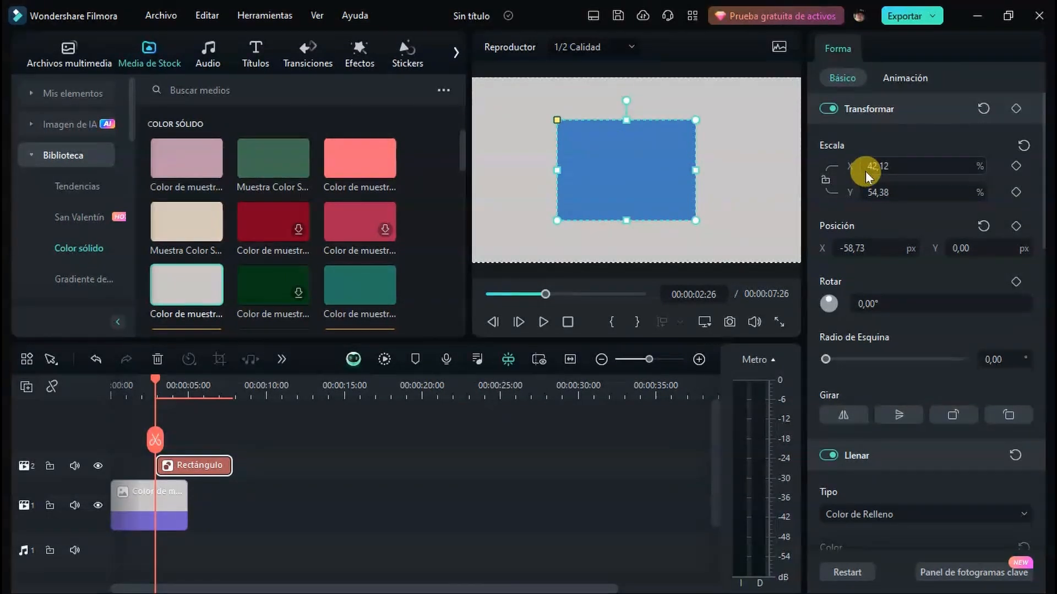
mouse_move(878, 166)
left_mouse_down()
mouse_move(852, 166)
mouse_move(875, 165)
left_mouse_up()
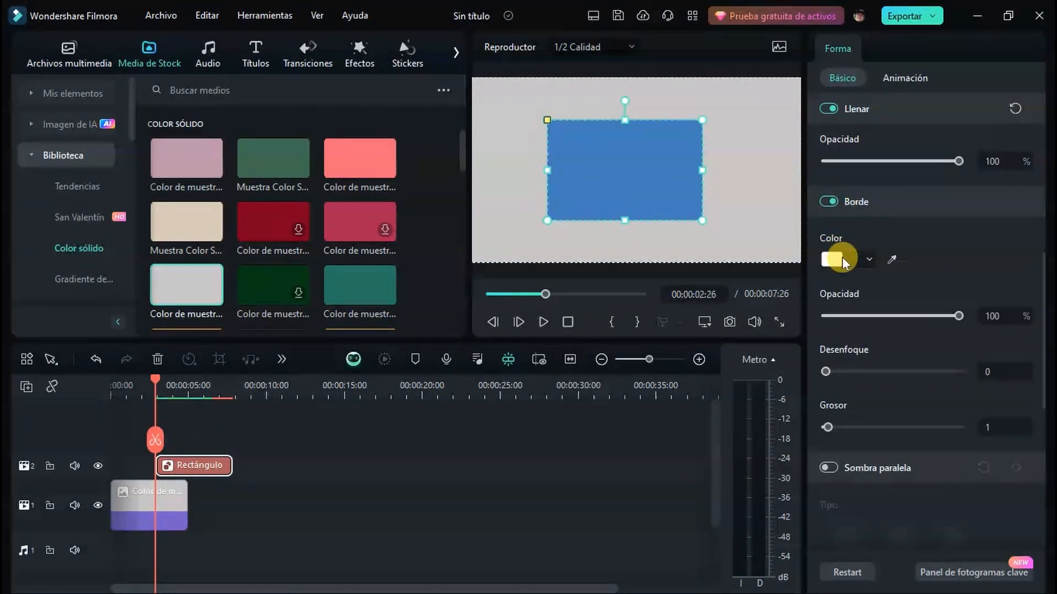
Set the rectangle's border colour to grey and its thickness to 0
left_click(840, 259)
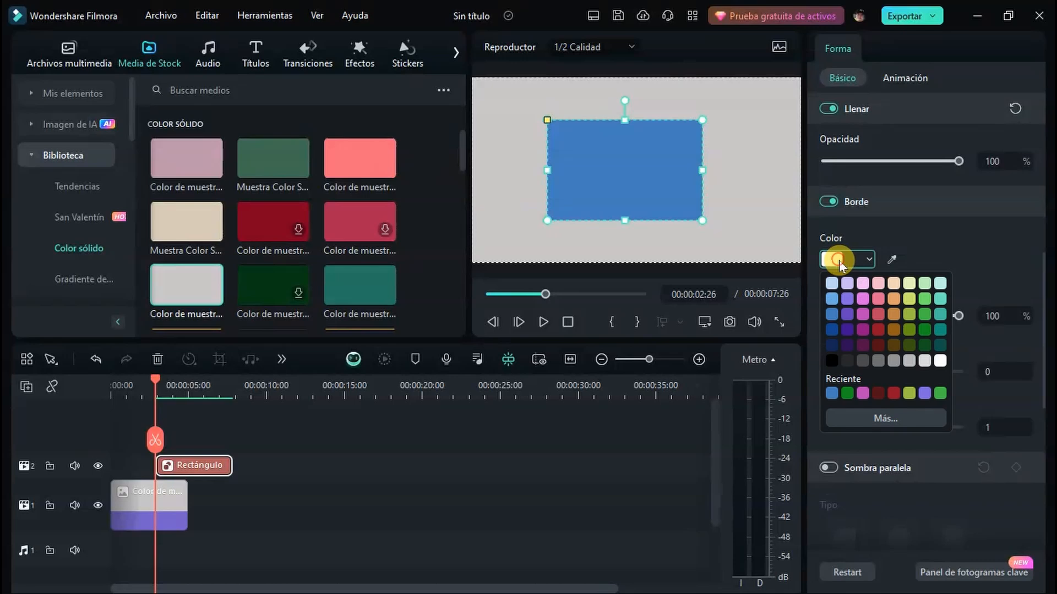
left_click(880, 361)
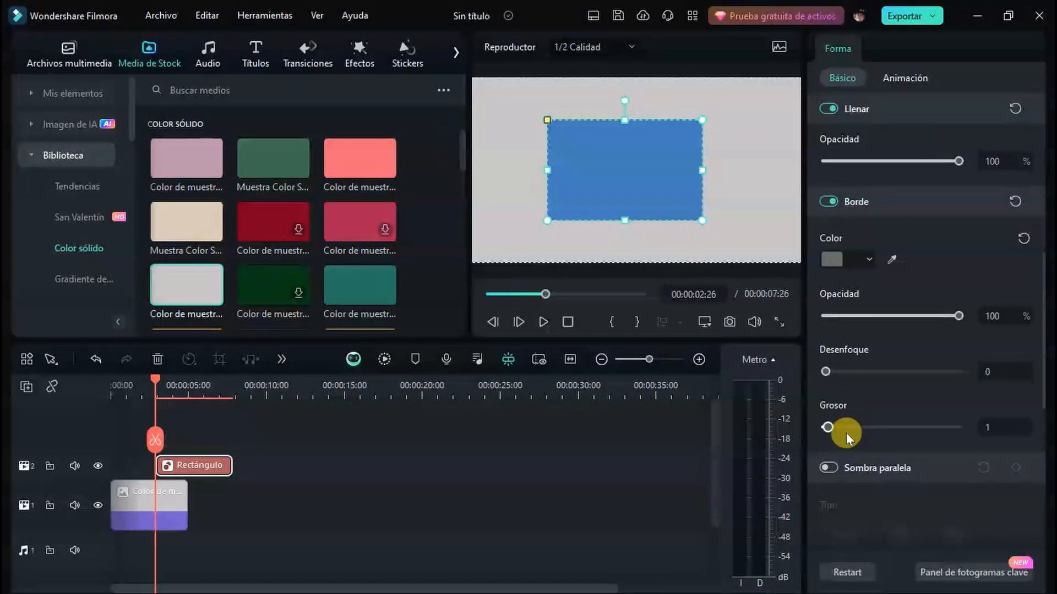
mouse_move(833, 429)
left_mouse_down()
mouse_move(894, 427)
mouse_move(829, 434)
left_mouse_up()
Turn on the rectangle's drop shadow
left_click(833, 468)
scroll(873, 391, "down", 4)
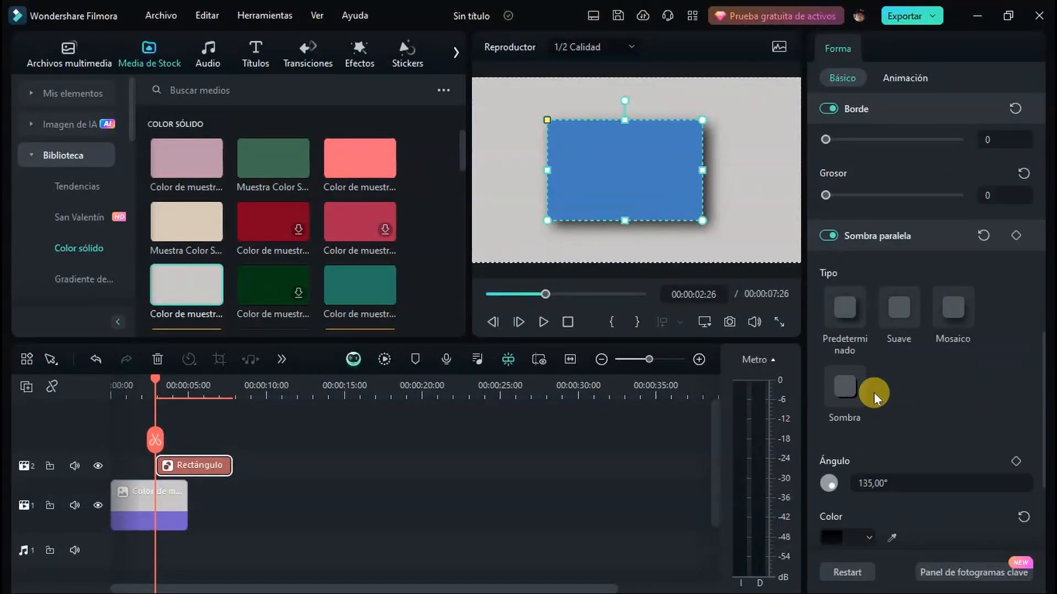